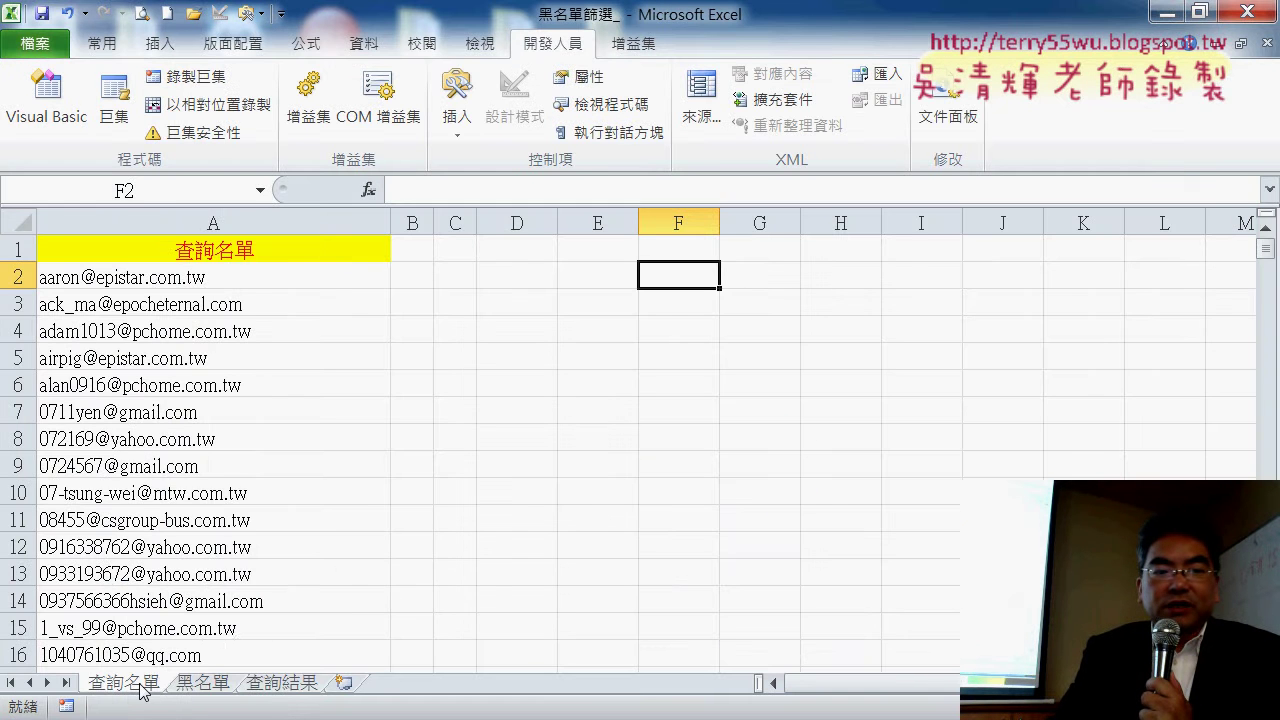
Glance at the 黑名單 sheet, then select cell B2 on the 查詢名單 sheet
left_click(194, 688)
left_click(132, 686)
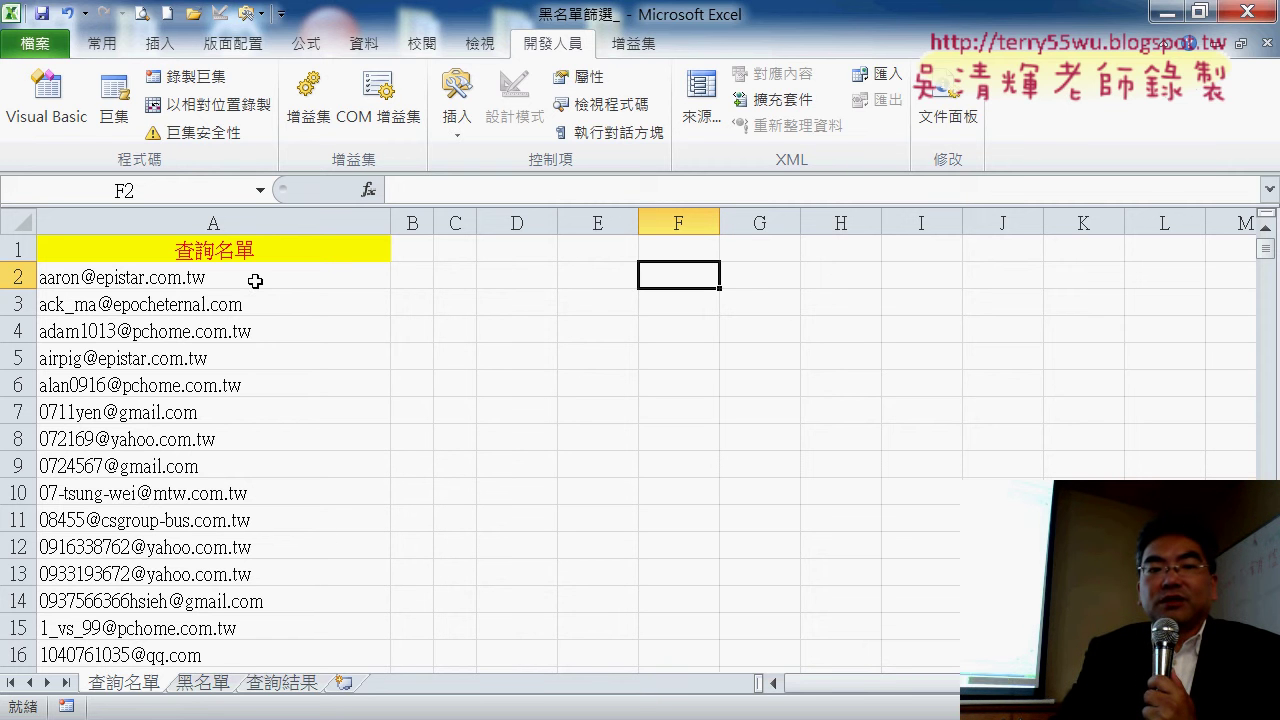
left_click(411, 268)
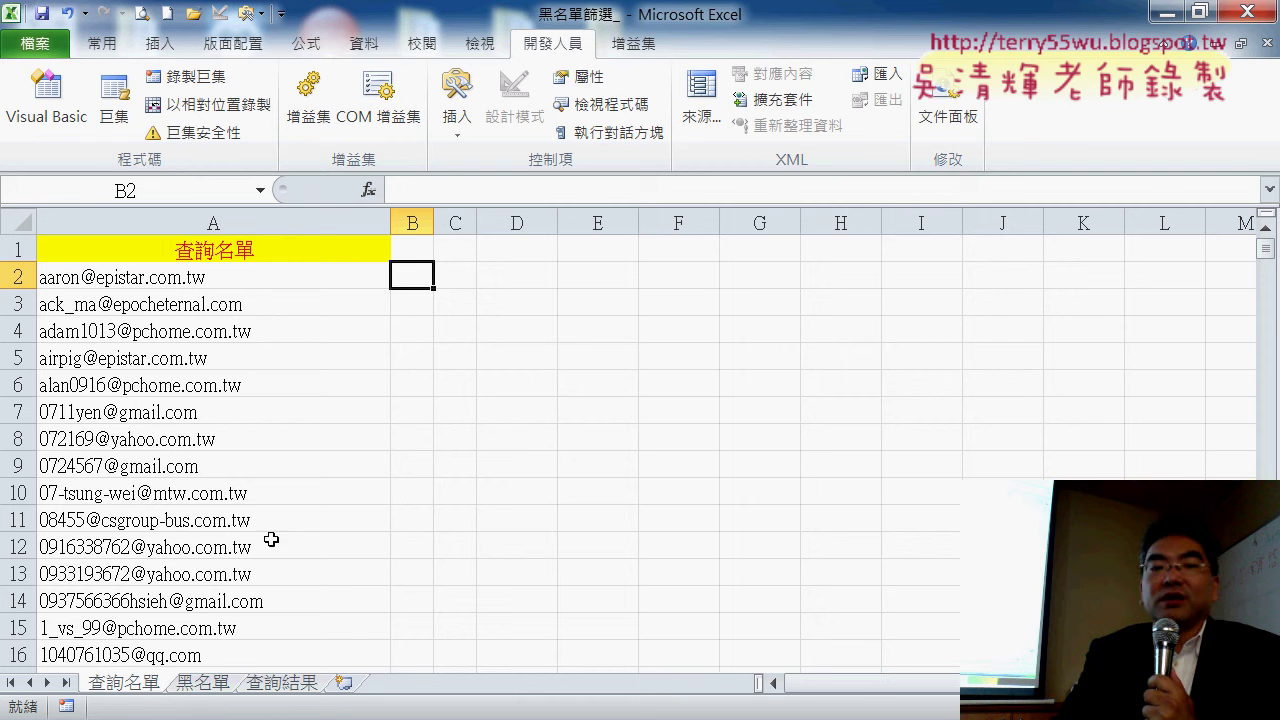
Insert COUNTIF into B2 from the recently used functions and bring up its arguments
left_click(369, 190)
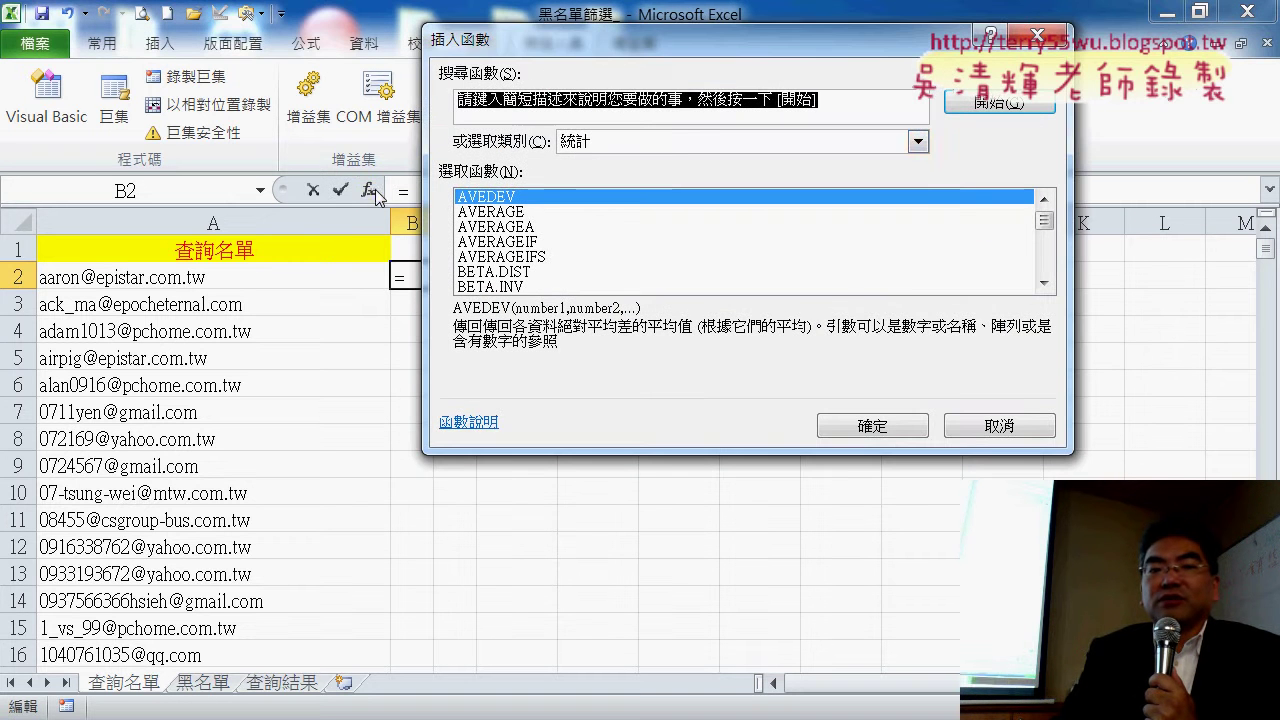
left_click(681, 138)
left_click(681, 160)
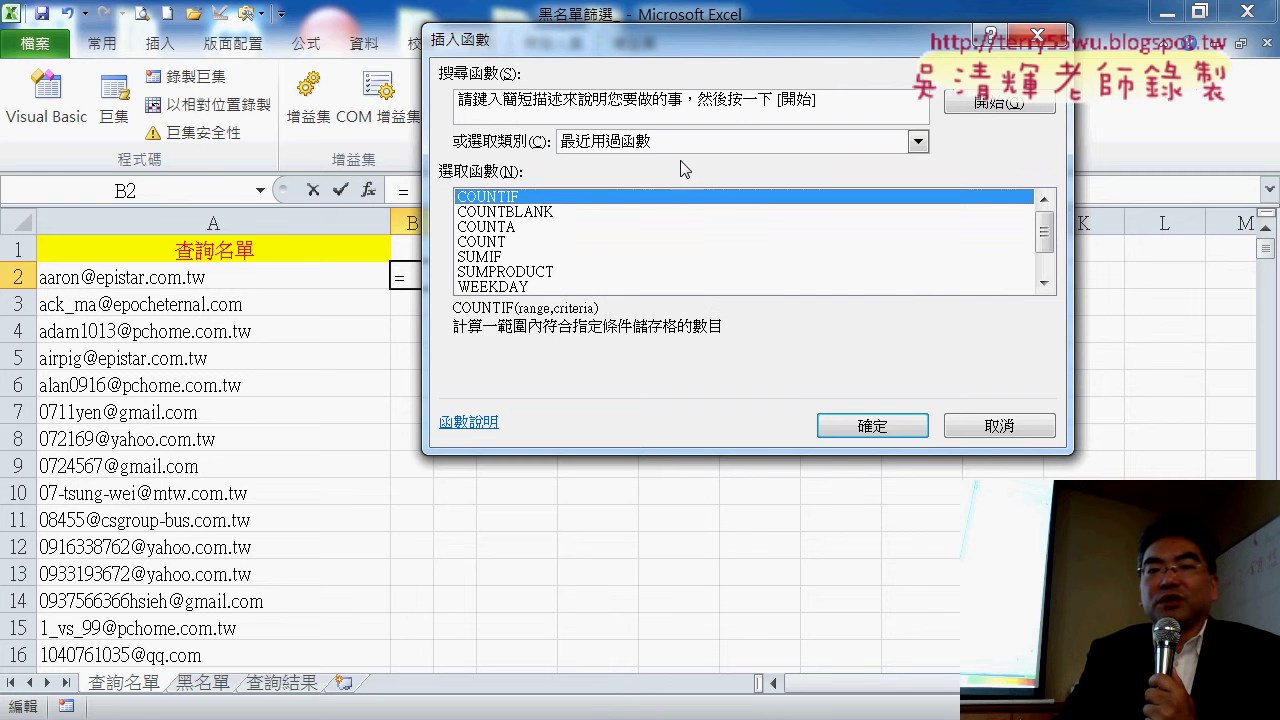
double_click(542, 197)
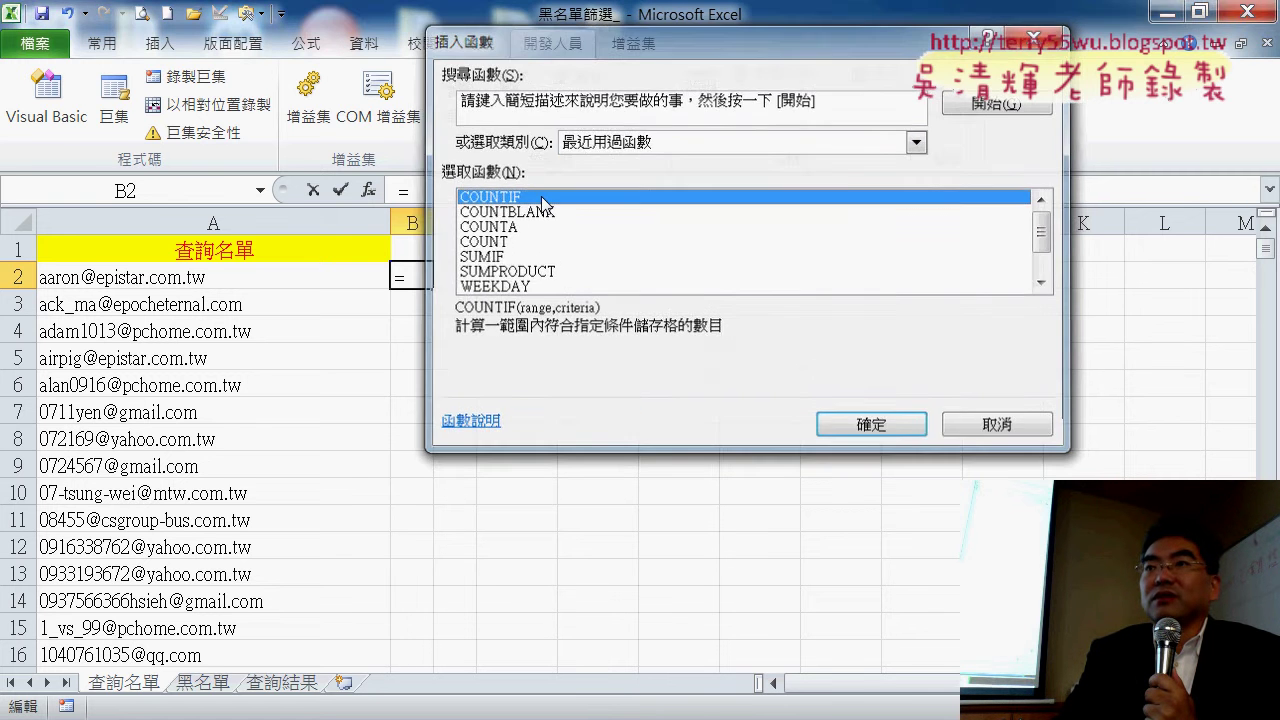
left_click_drag(594, 102, 771, 89)
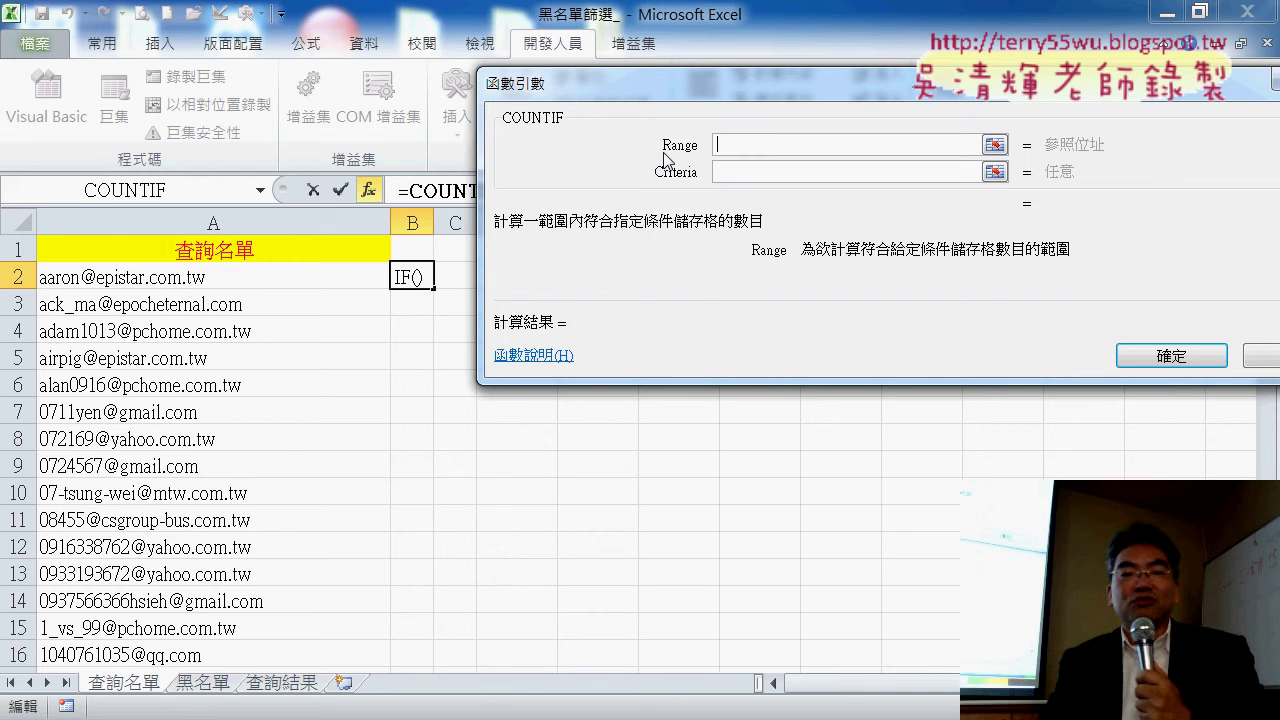
Point COUNTIF's Range at the 黑名單 sheet, deleting the partial A2:A1711 span
left_click(210, 686)
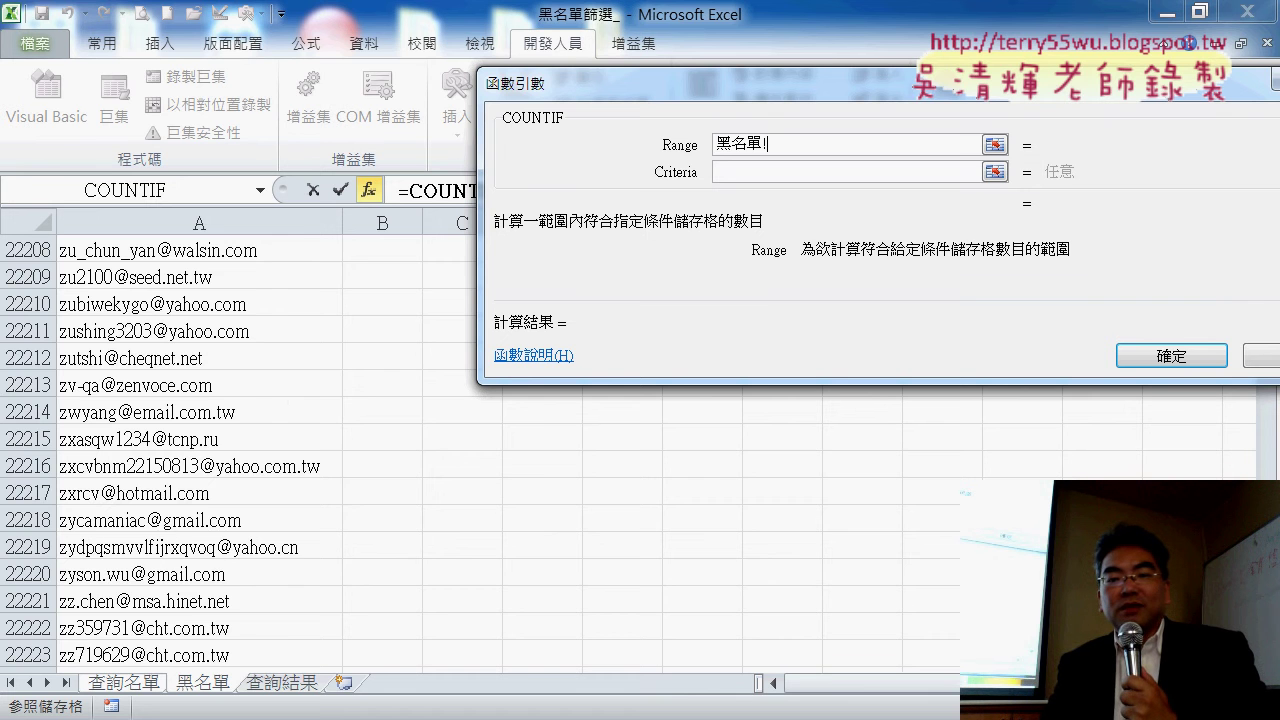
left_click_drag(1270, 600, 1252, 214)
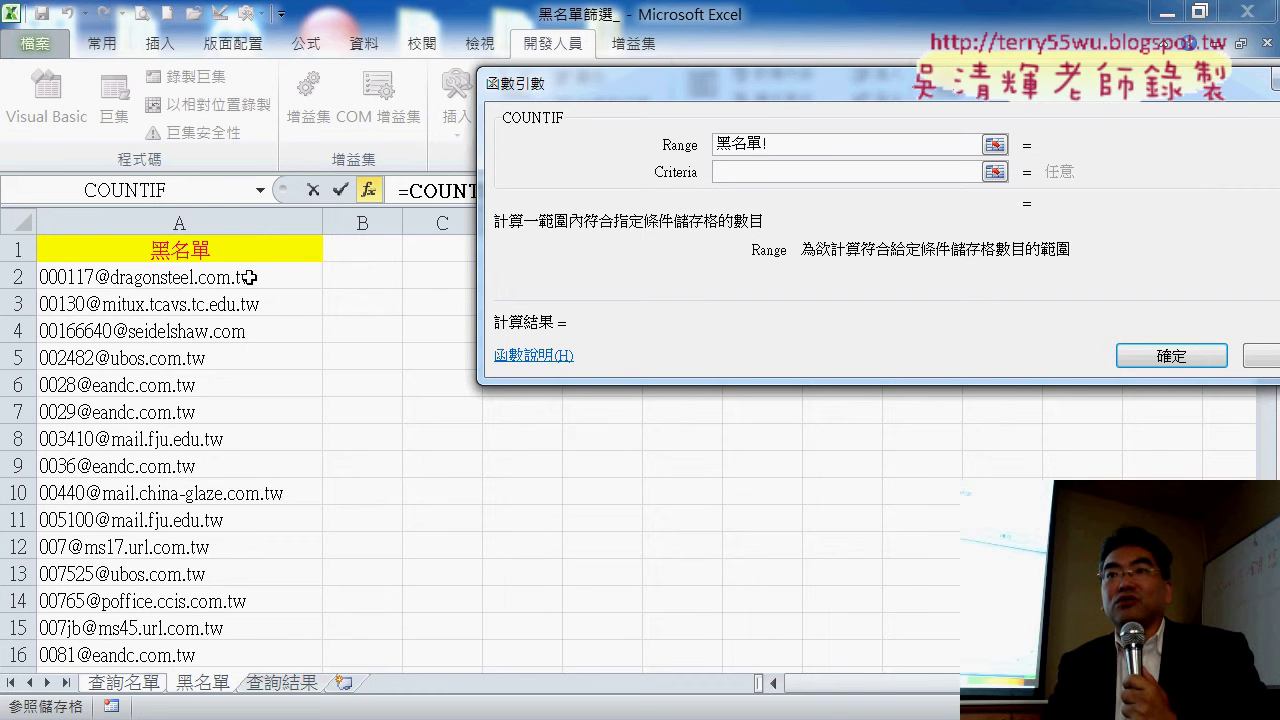
left_click_drag(256, 277, 250, 668)
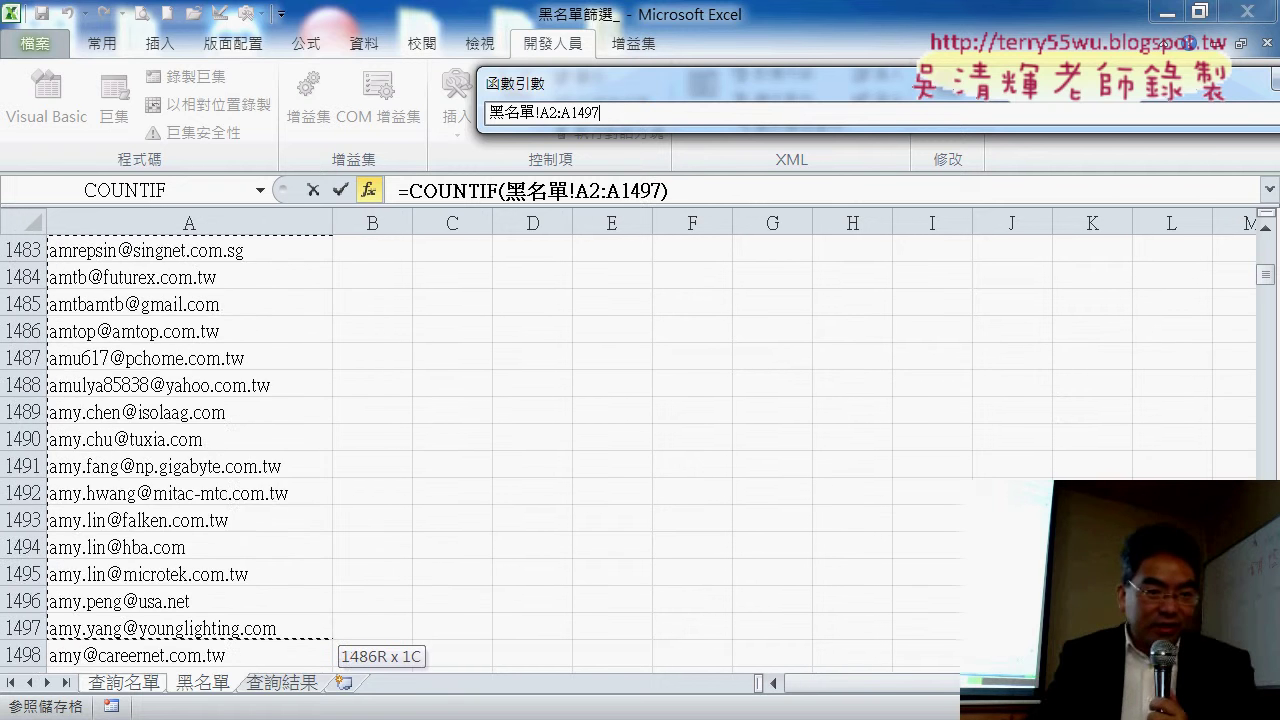
left_click_drag(250, 668, 286, 331)
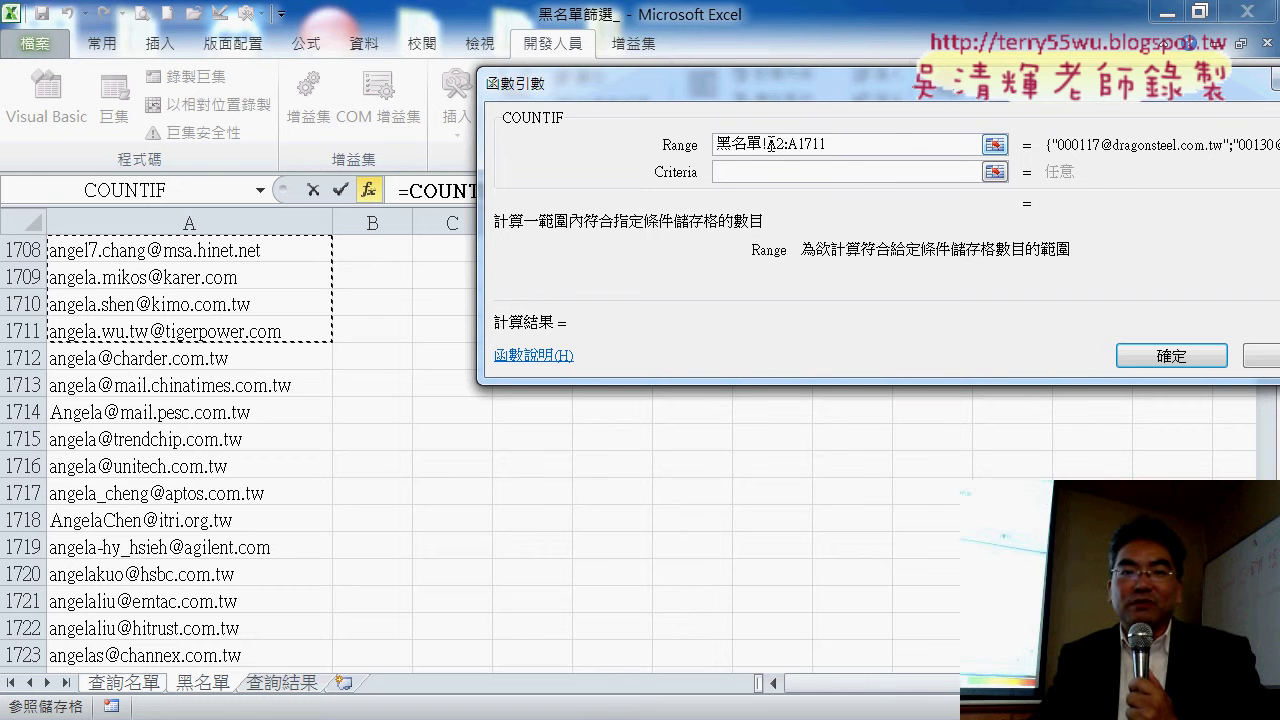
left_click_drag(775, 143, 888, 140)
key("BackSpace")
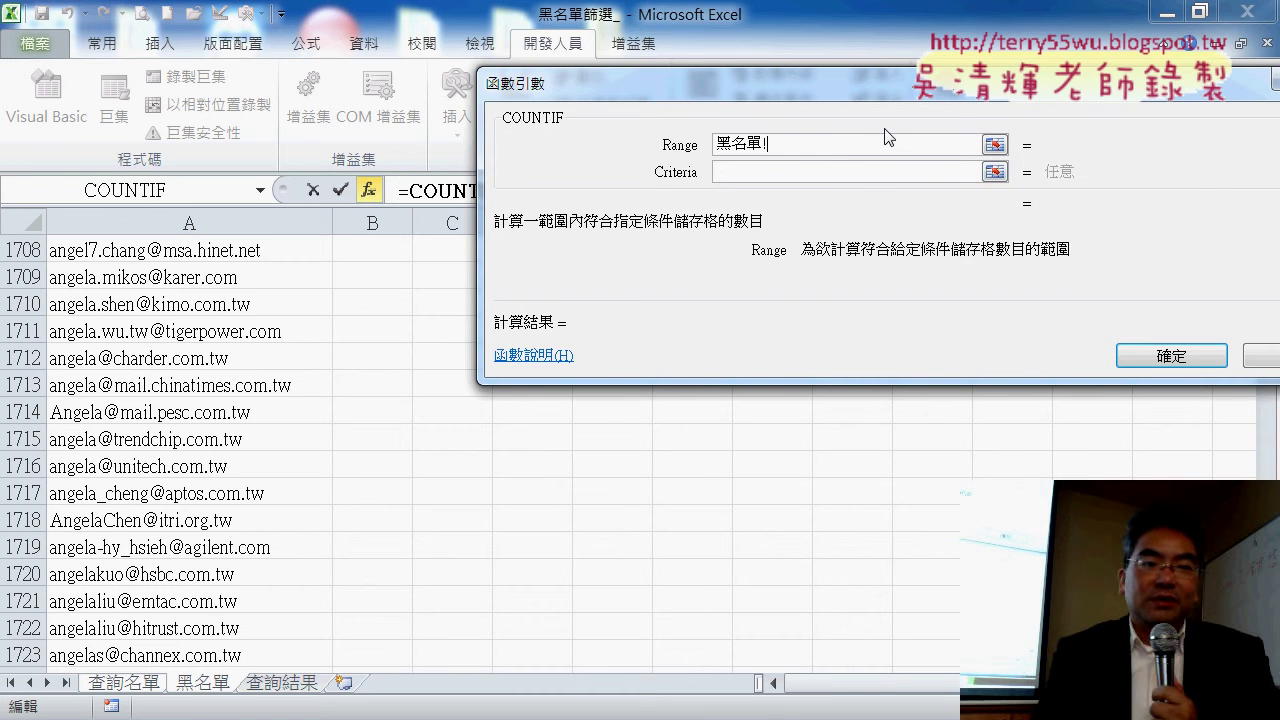
left_click_drag(1150, 83, 982, 108)
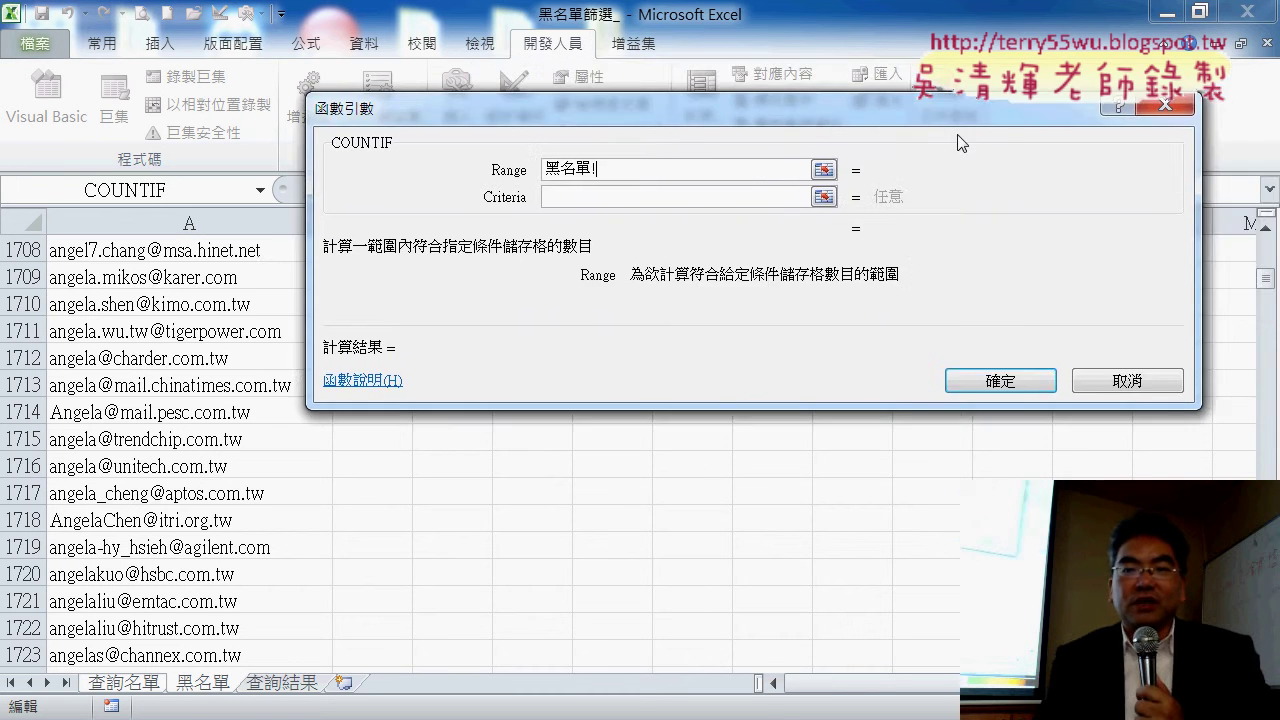
left_click_drag(1270, 285, 1266, 228)
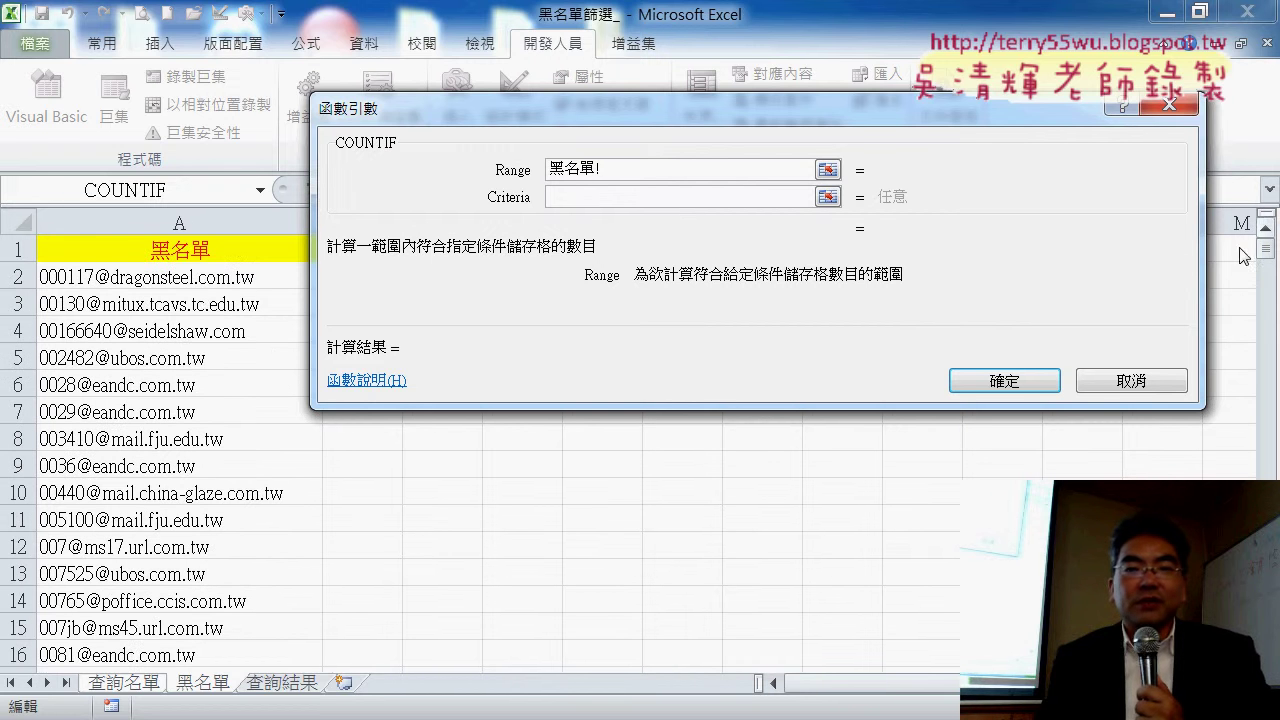
Set Range to 黑名單!A2:A22223 and Criteria to A2, giving =COUNTIF(黑名單!A2:A22223,A2)
left_click(220, 278)
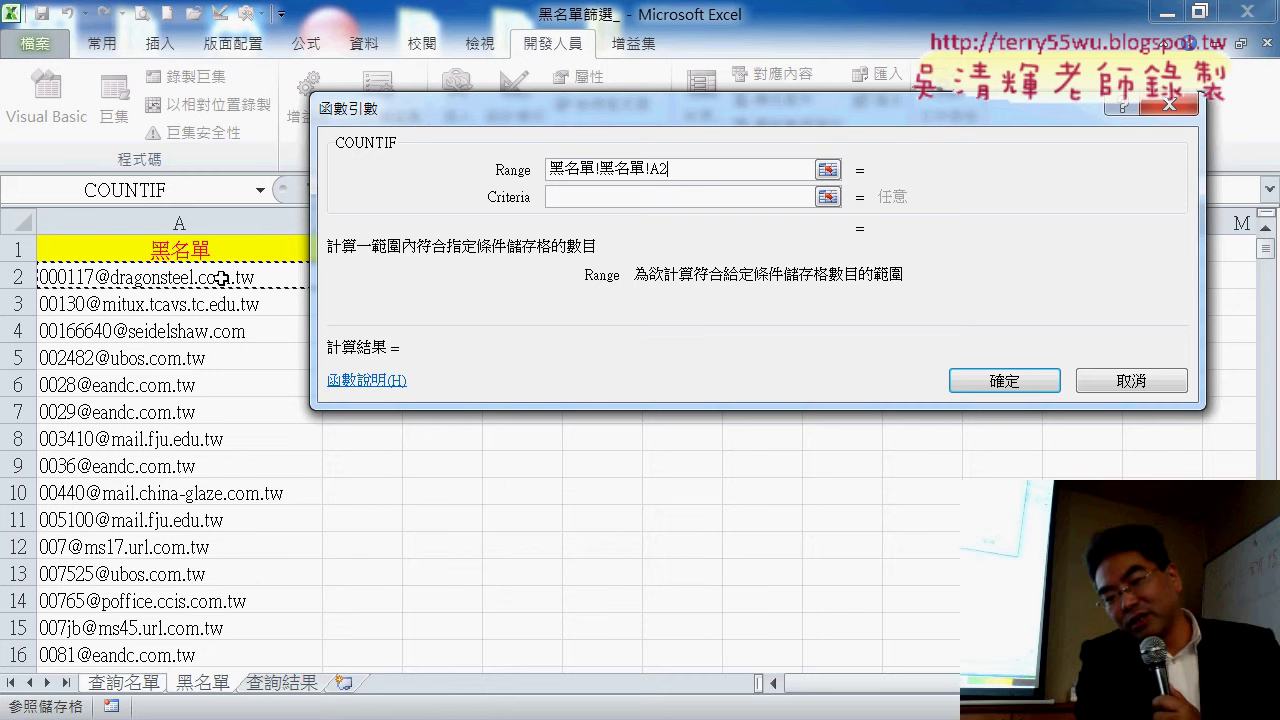
key("ctrl+shift+Down")
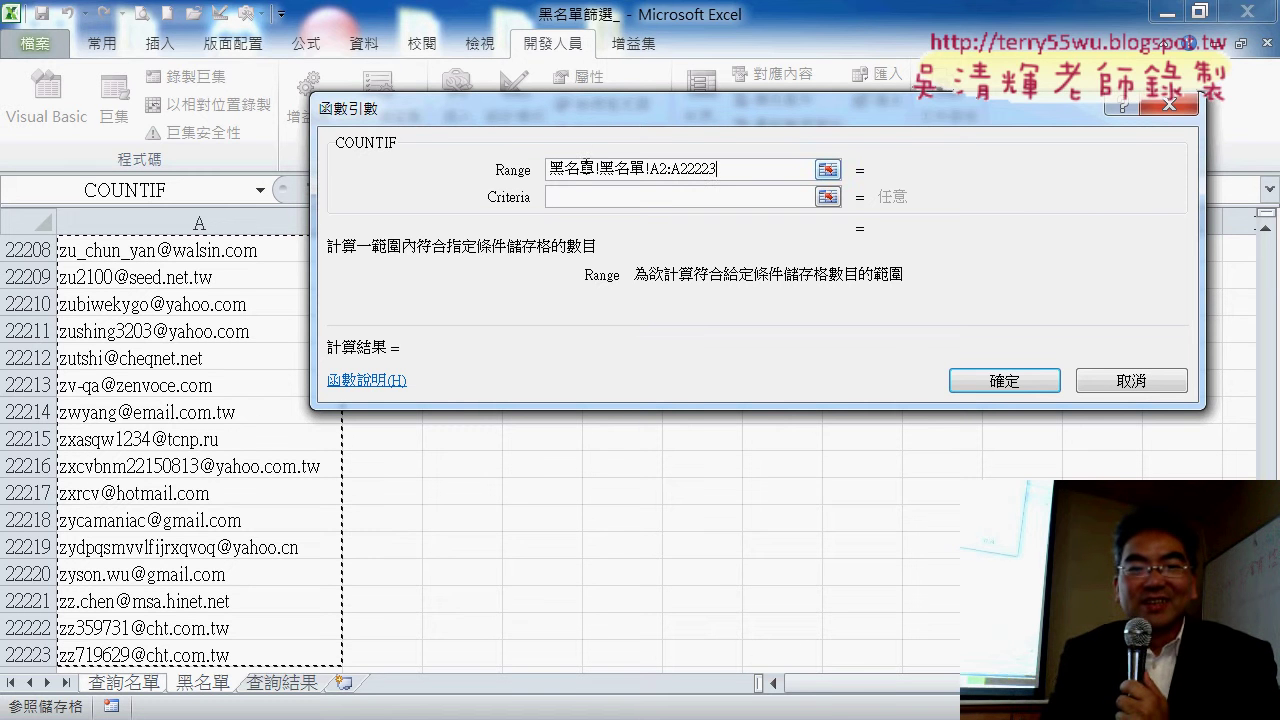
double_click(572, 169)
key("BackSpace")
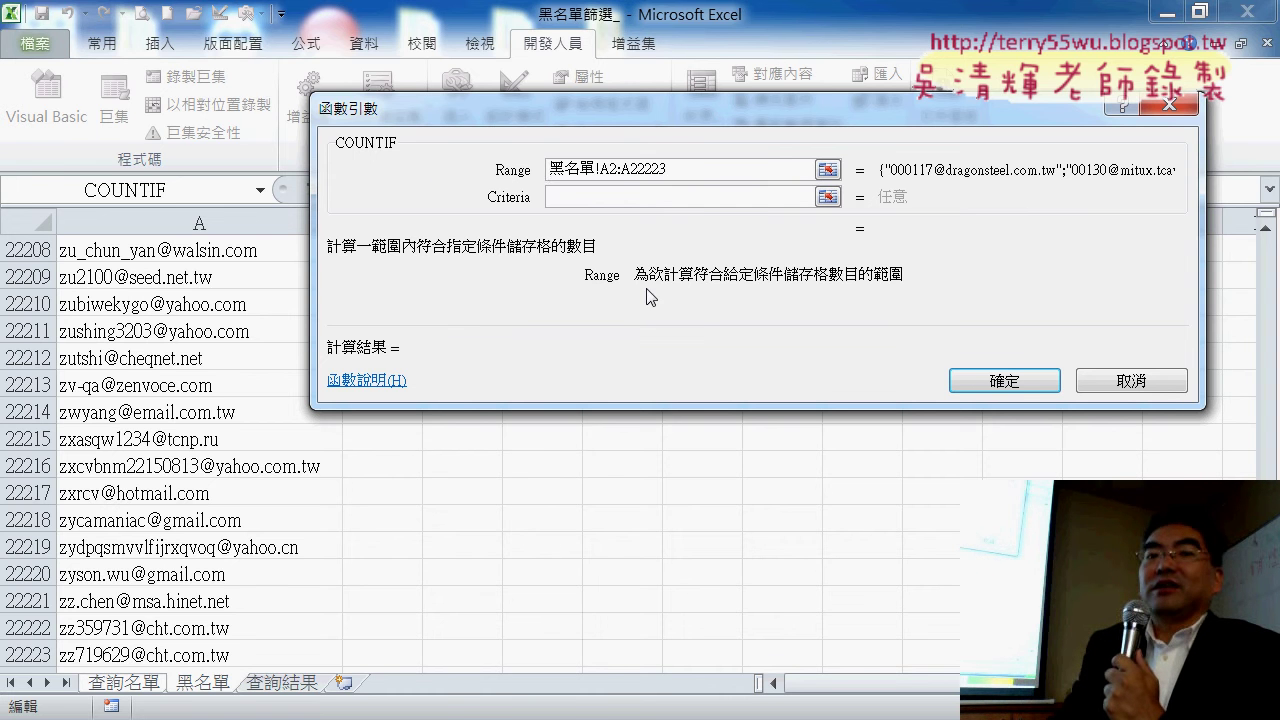
left_click(631, 197)
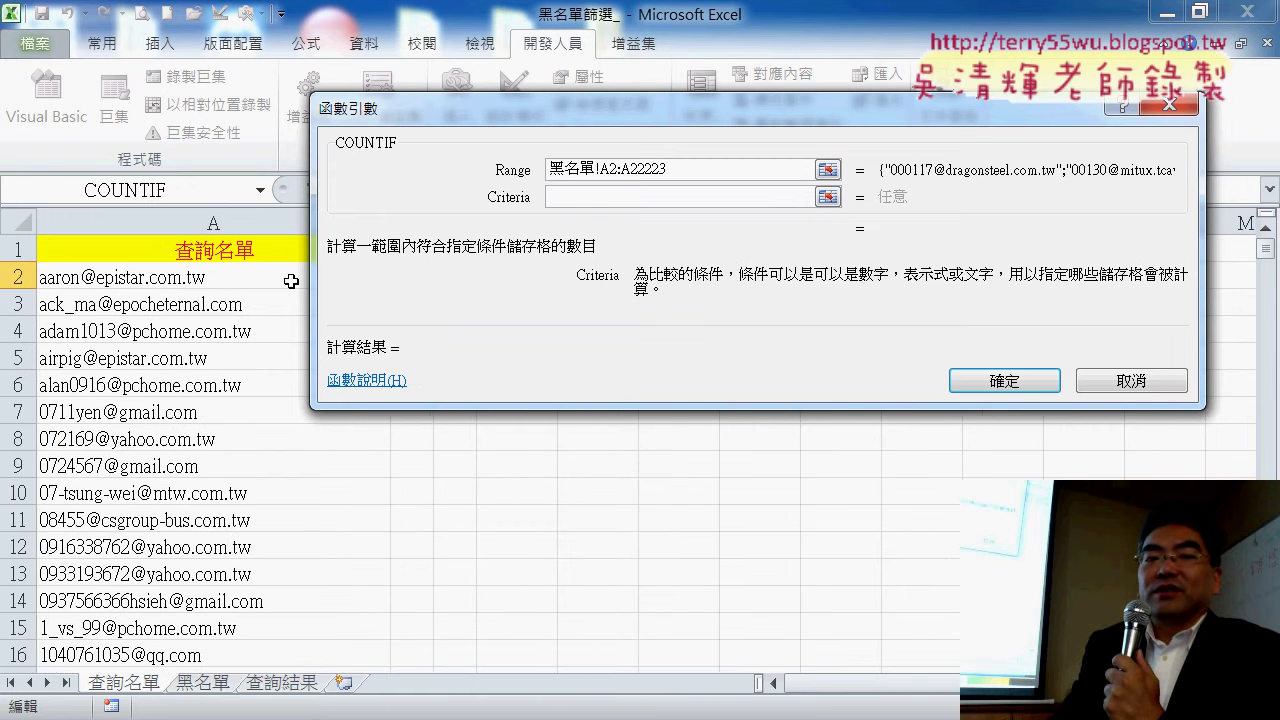
left_click(212, 283)
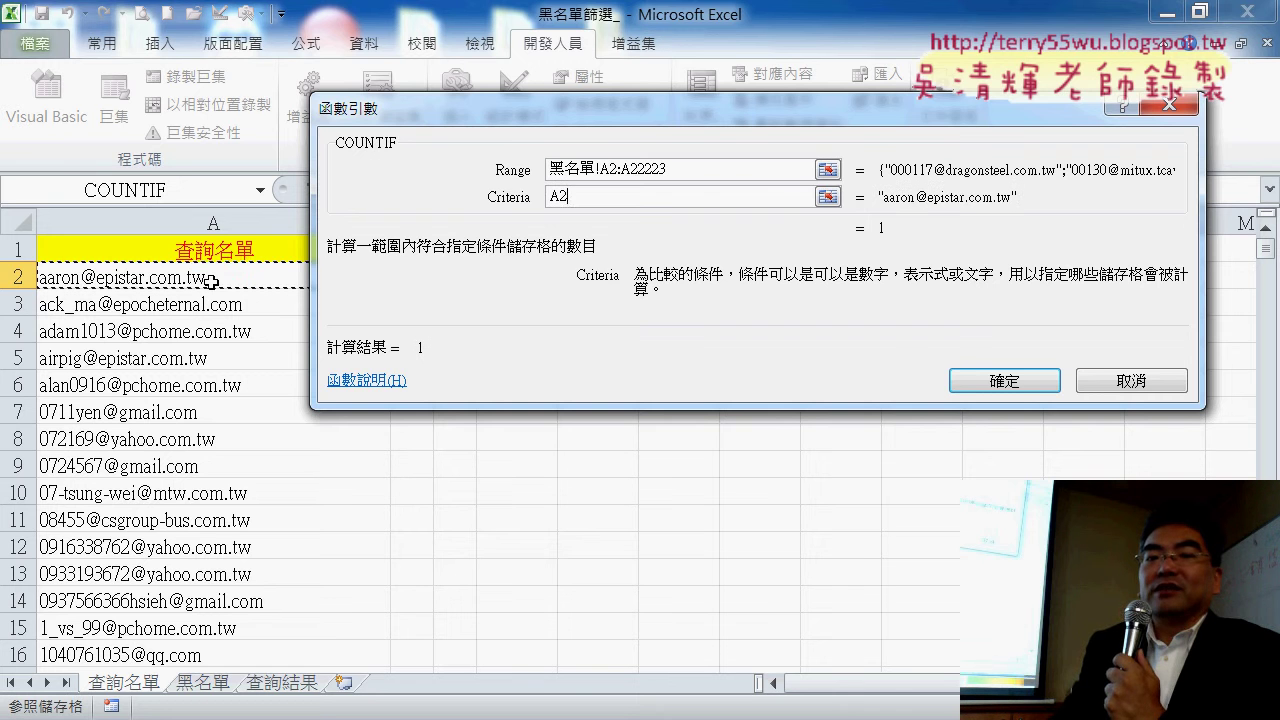
mouse_move(622, 114)
left_mouse_down()
mouse_move(758, 112)
mouse_move(753, 100)
left_mouse_up()
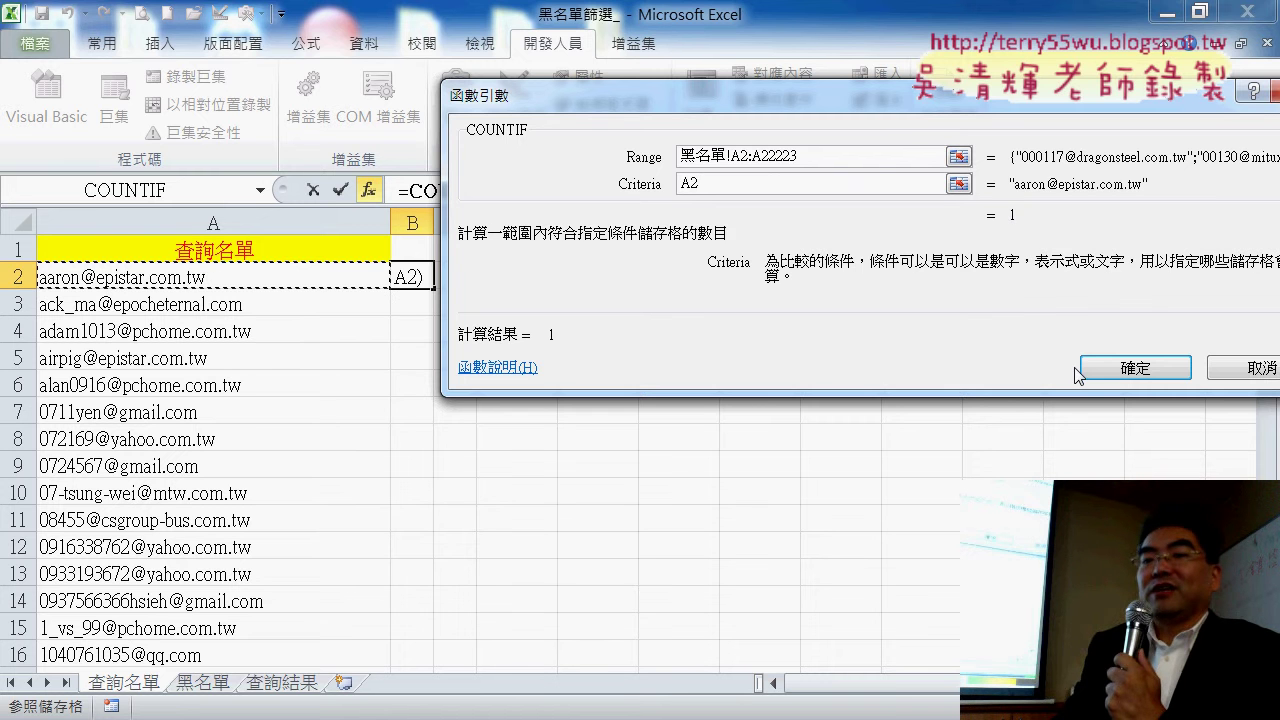
left_click(1108, 362)
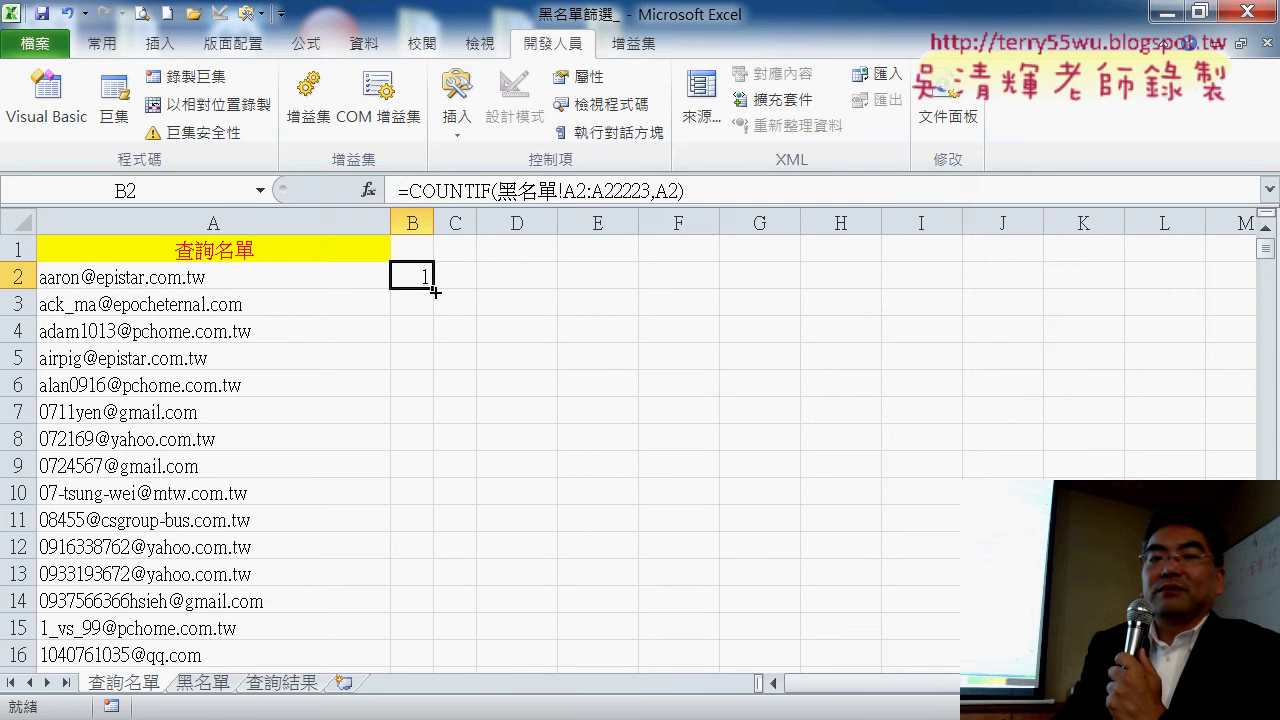
Fill B2's COUNTIF down column B, giving 1 or 0 for each query address
double_click(434, 289)
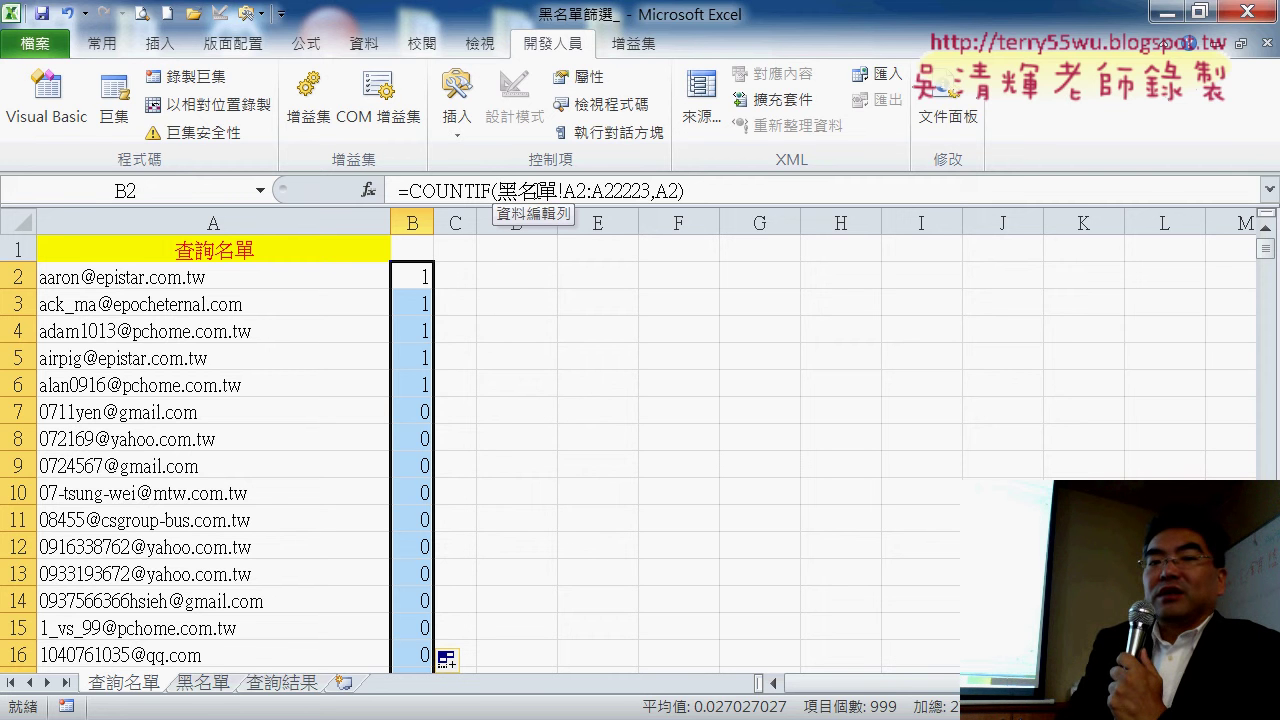
Go to the 黑名單 sheet, scroll to the top, and select address cell A2, leaving the header unchanged
left_click(205, 684)
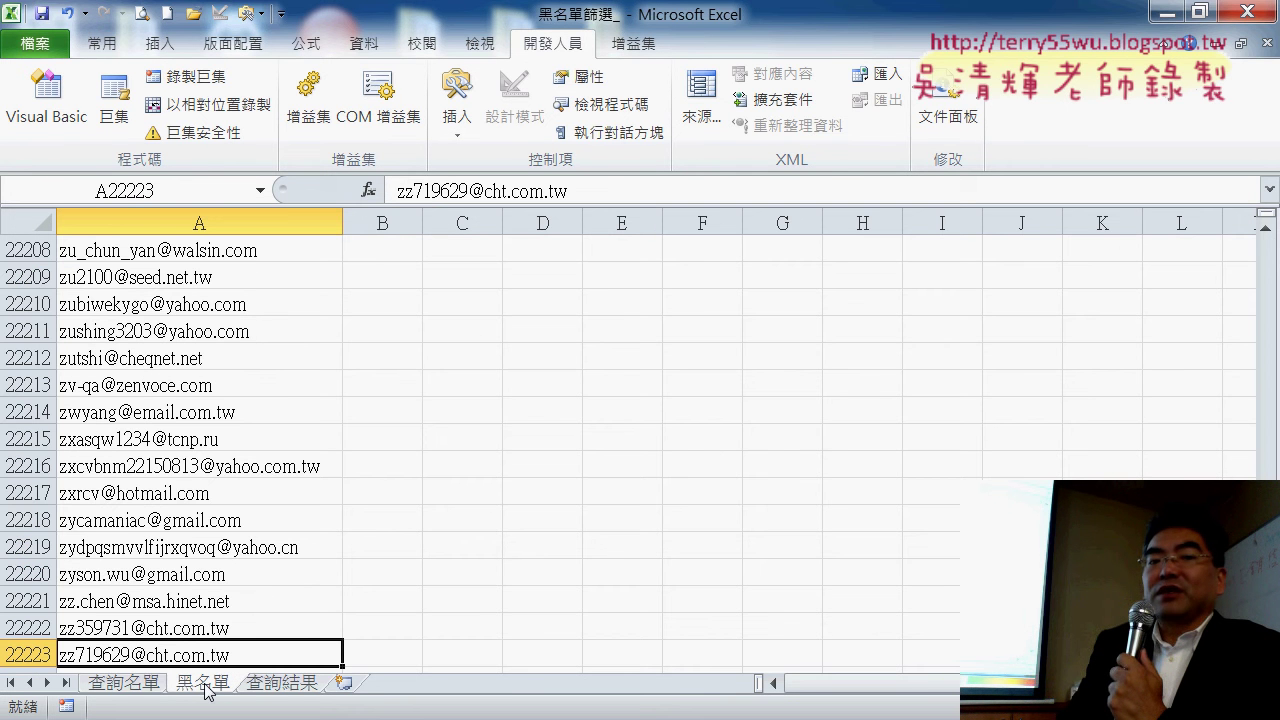
left_click_drag(1265, 650, 1268, 238)
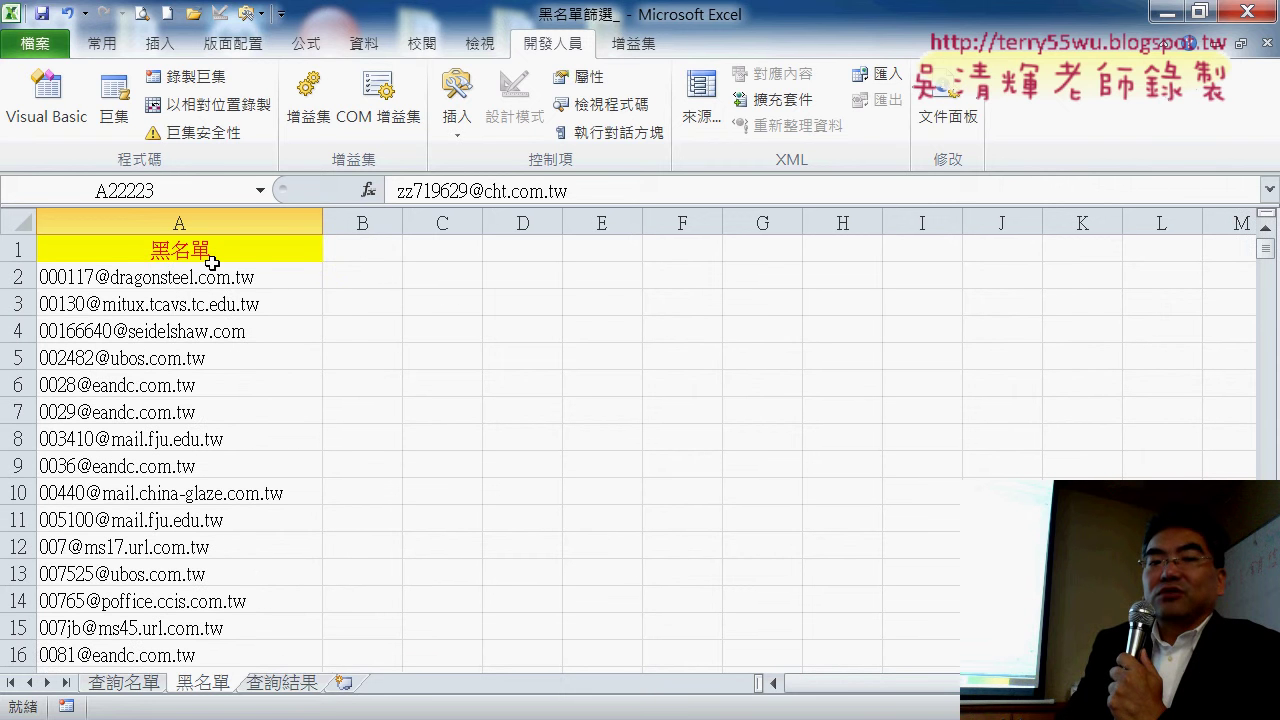
left_click(232, 281)
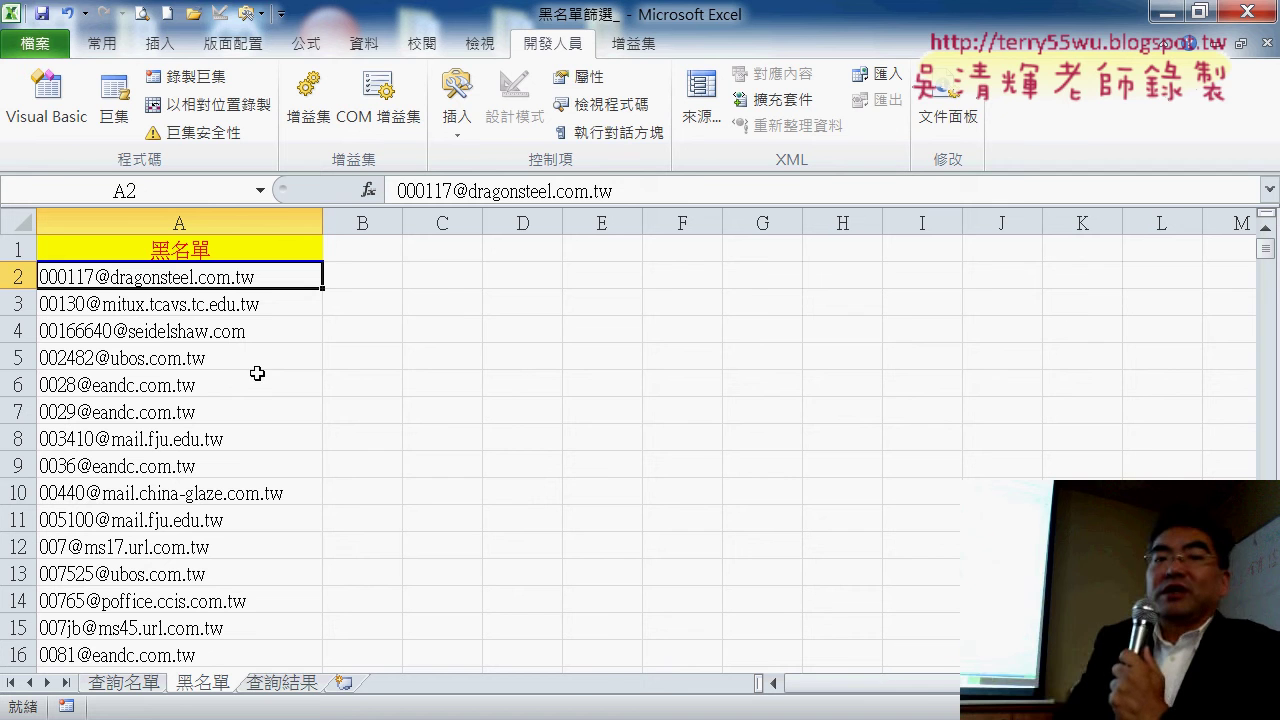
double_click(185, 250)
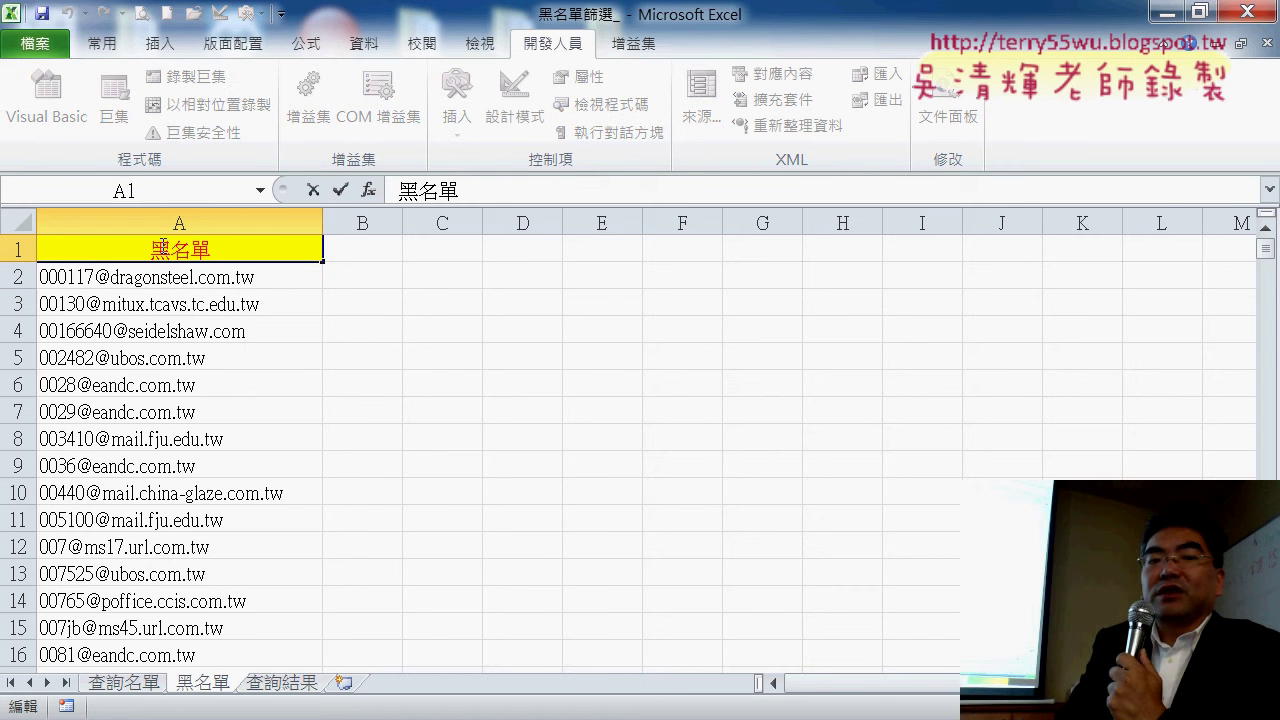
double_click(255, 246)
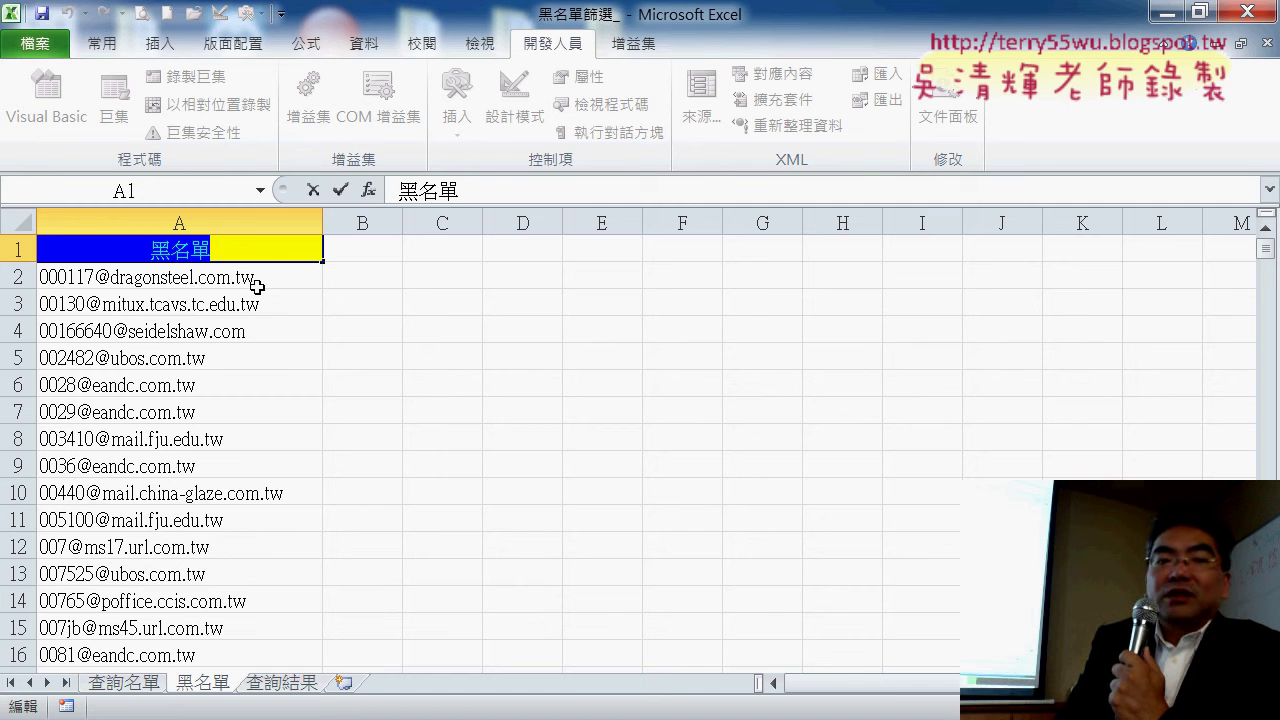
left_click(259, 285)
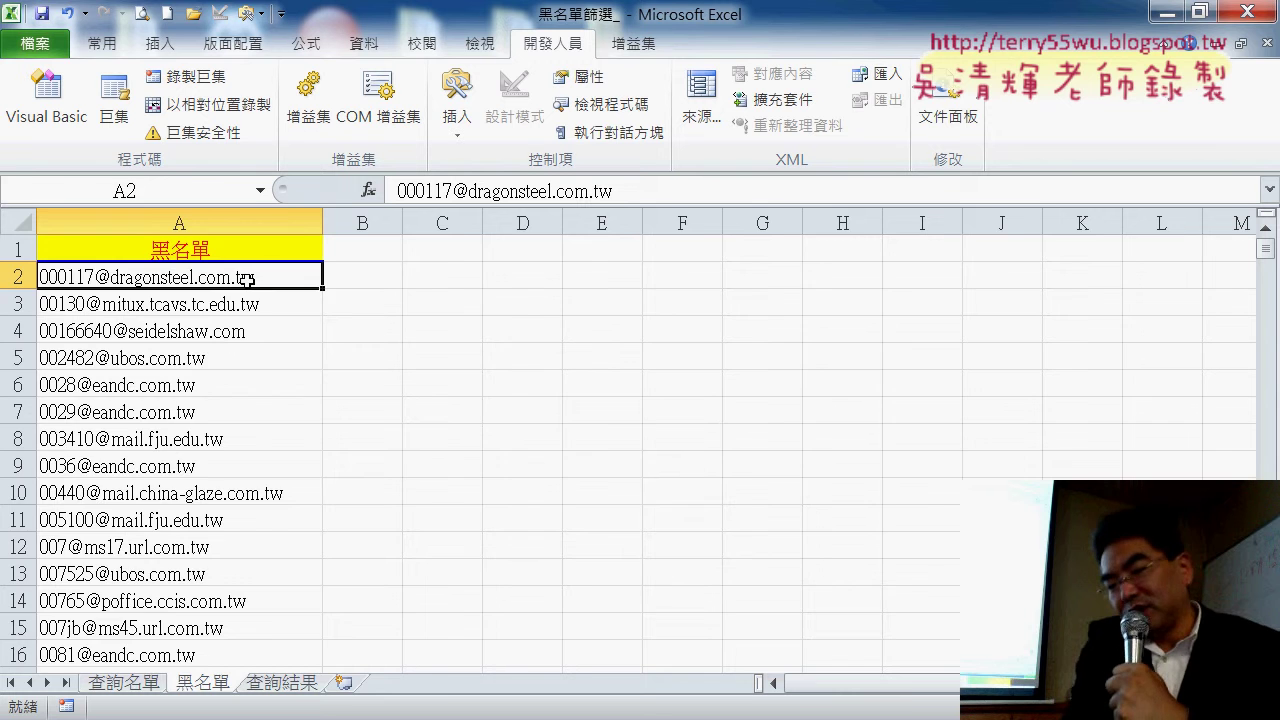
Select A2 down to the last address and define it as the name 黑名單
key("ctrl+shift+Down")
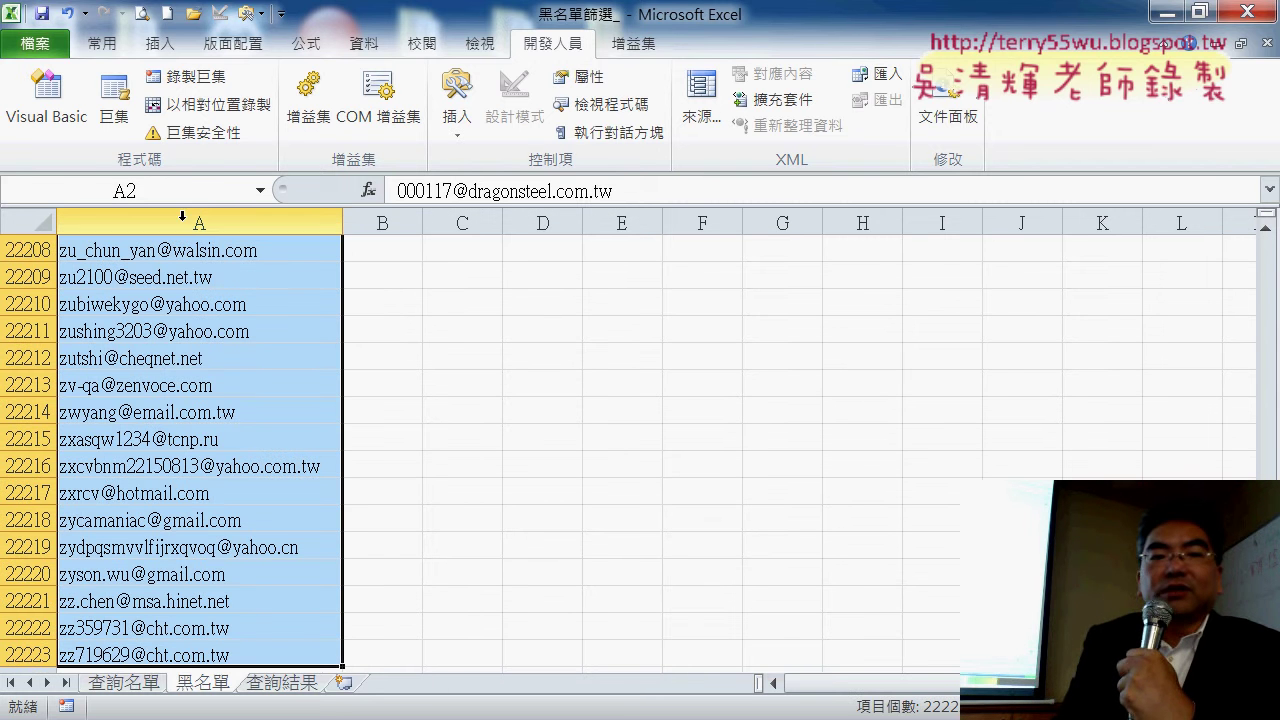
left_click(183, 190)
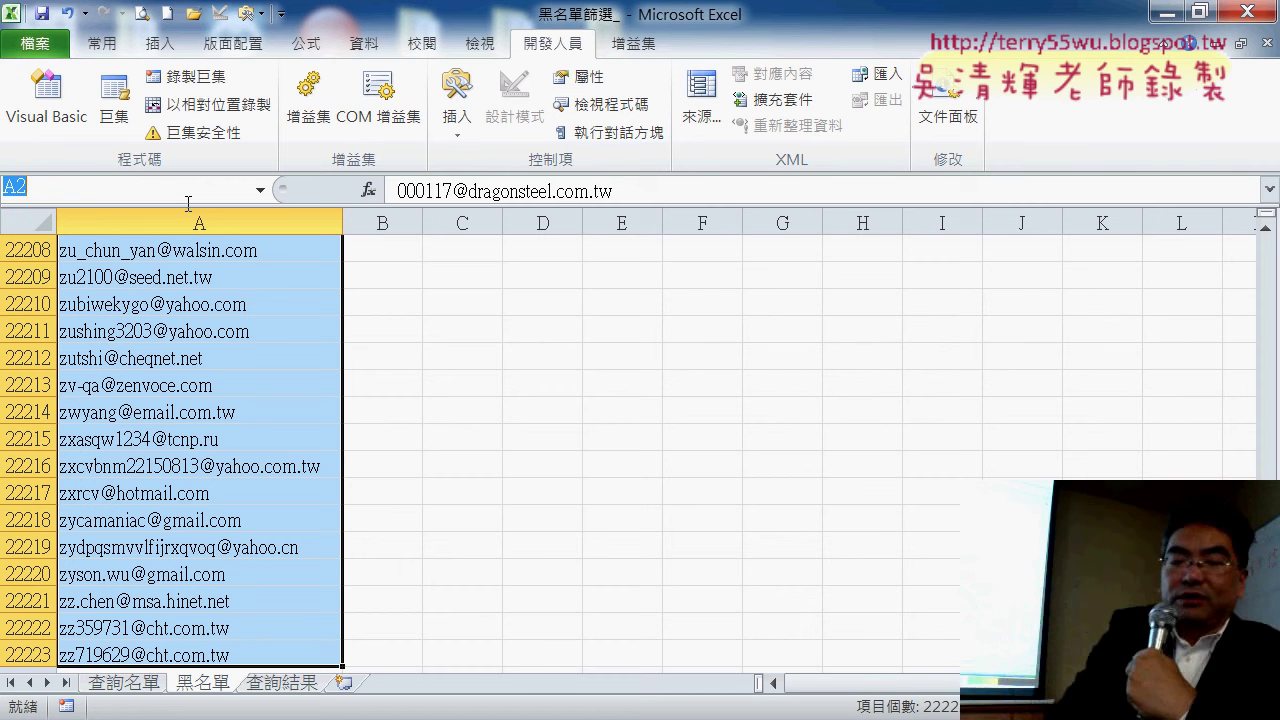
type("黑名單")
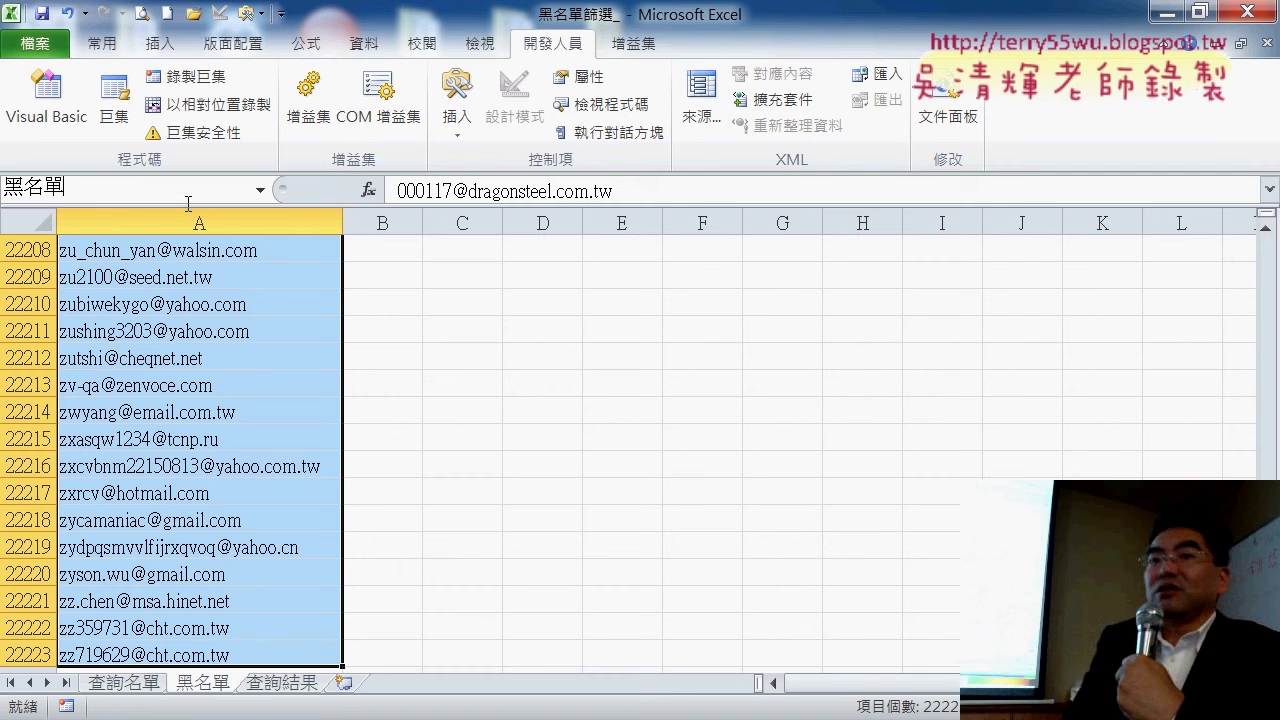
key("Return")
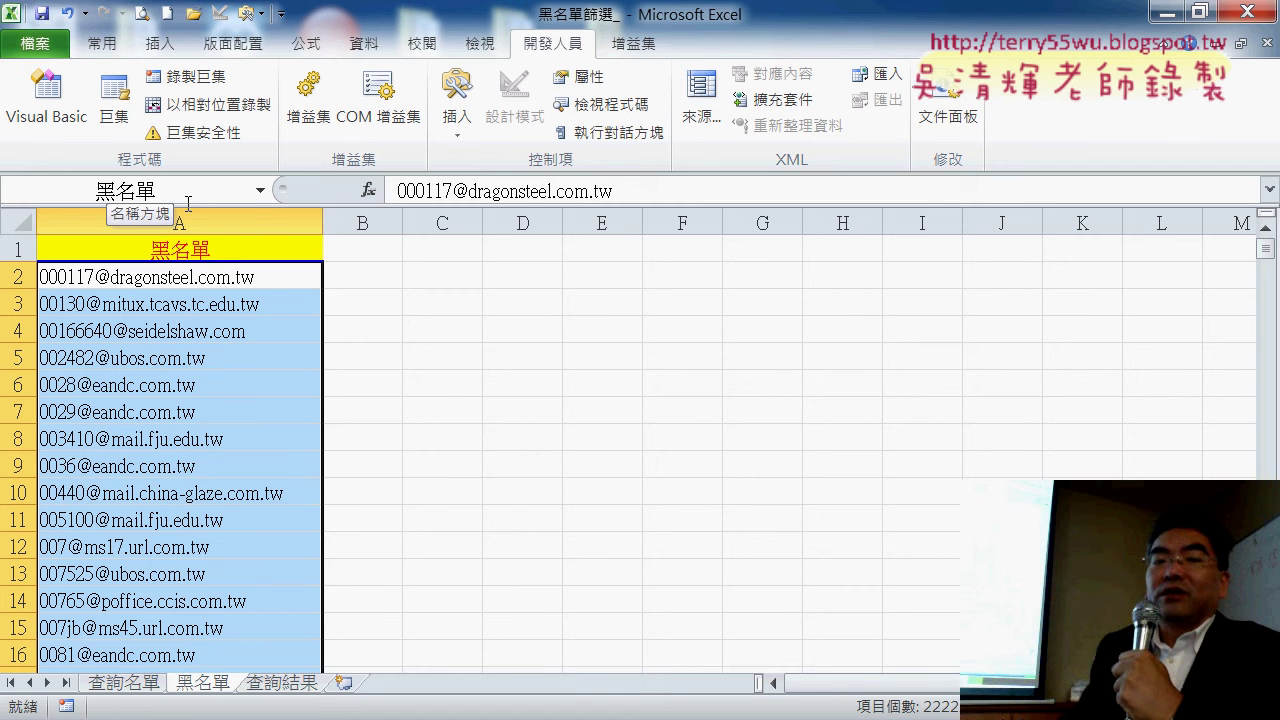
Reopen B2's COUNTIF arguments on 查詢名單, clear the Range, and list the defined names
left_click(130, 686)
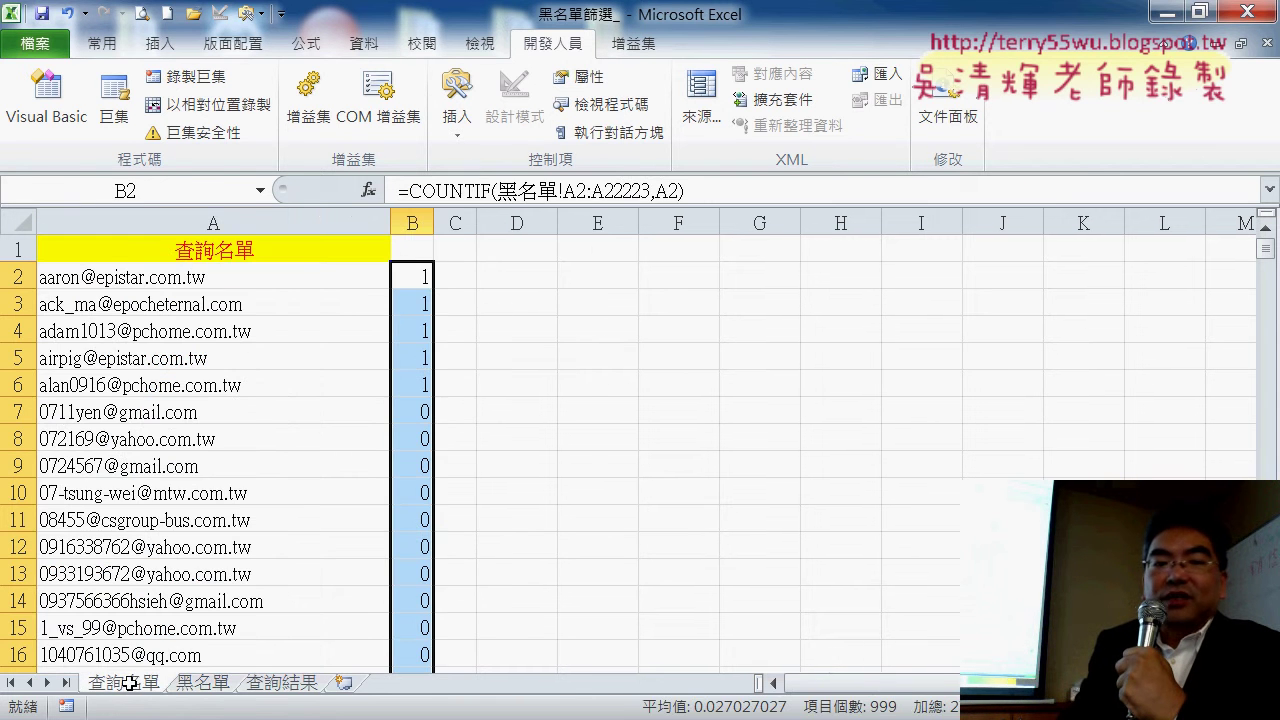
left_click(428, 281)
double_click(428, 281)
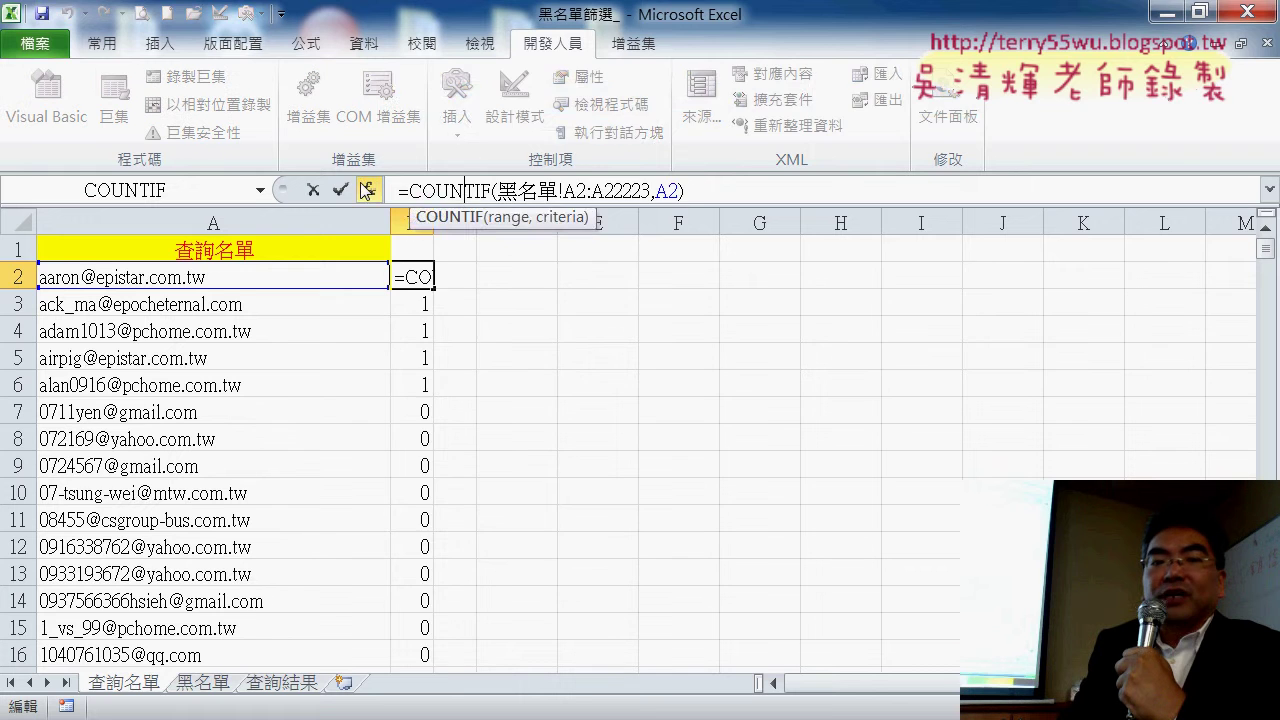
key("shift+F3")
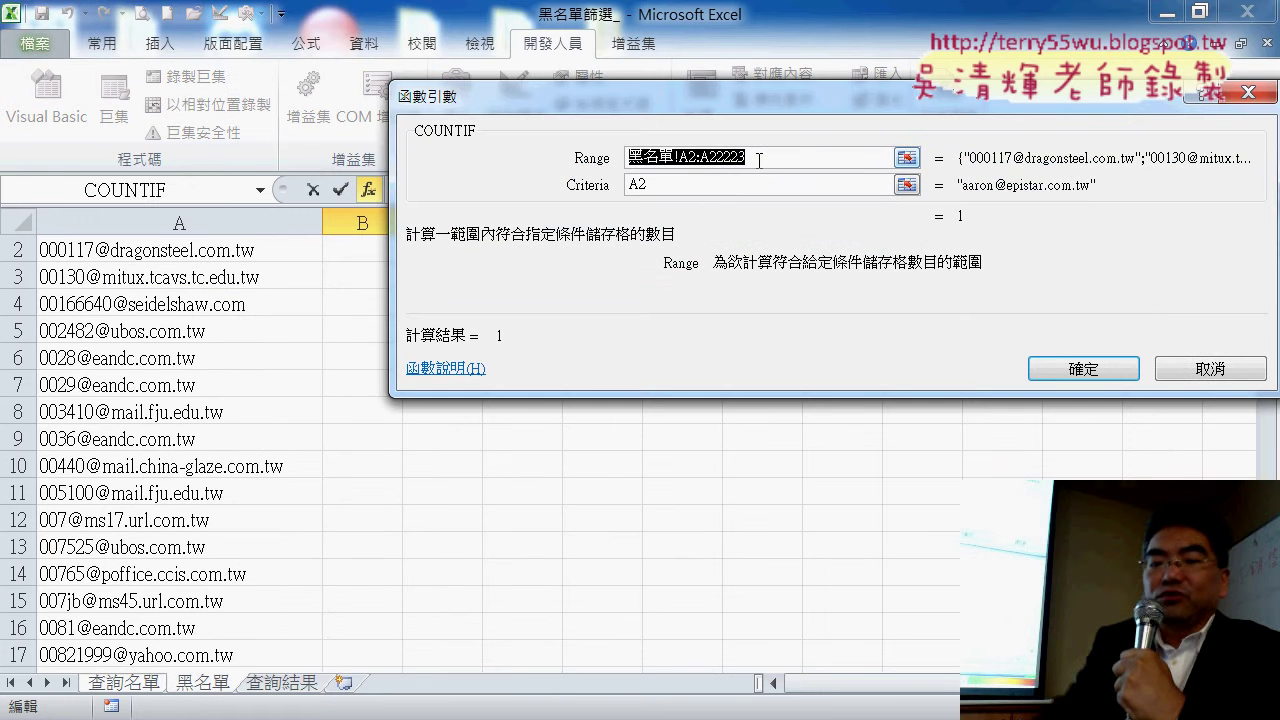
key("BackSpace")
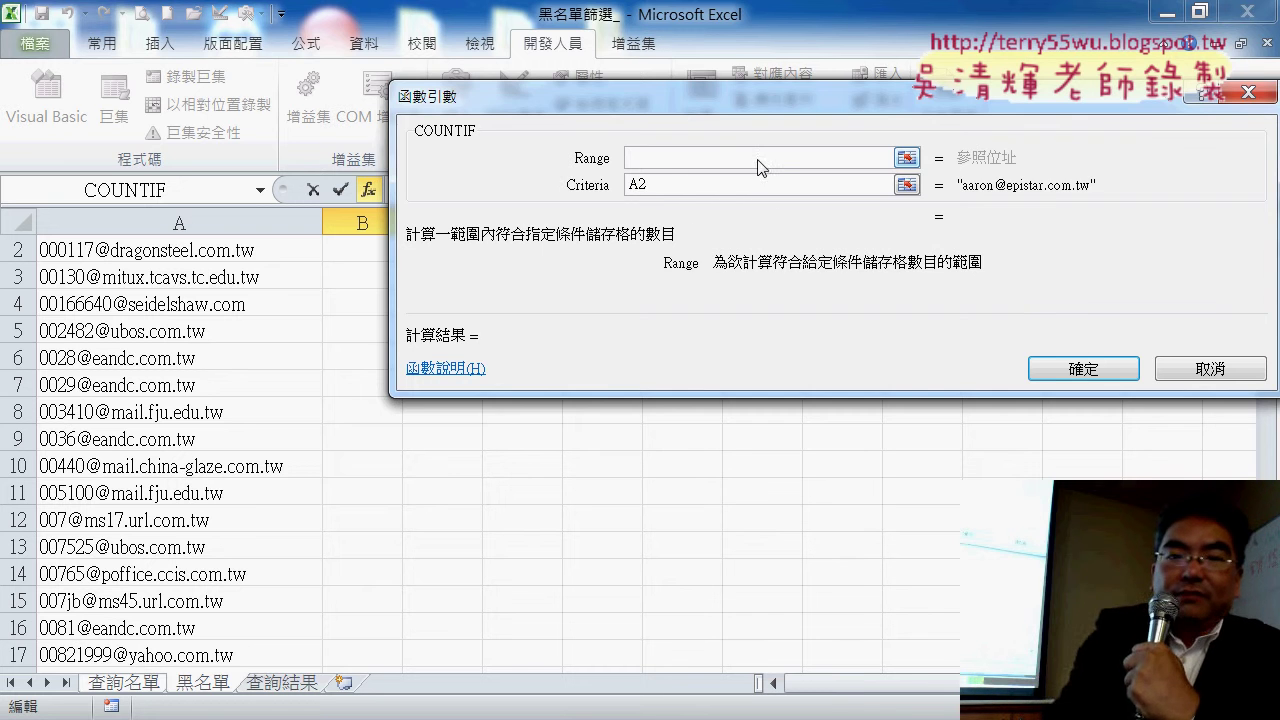
key("F3")
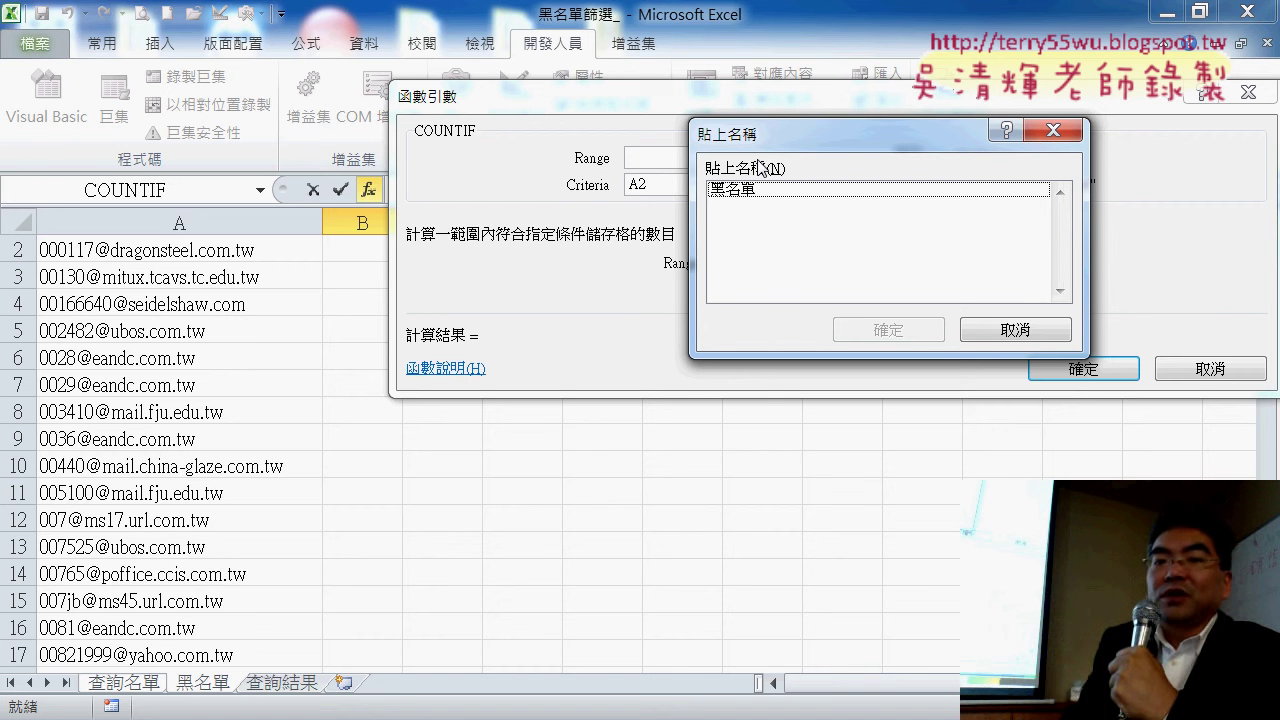
Paste the defined name 黑名單 as the Range and confirm =COUNTIF(黑名單,A2)
double_click(752, 190)
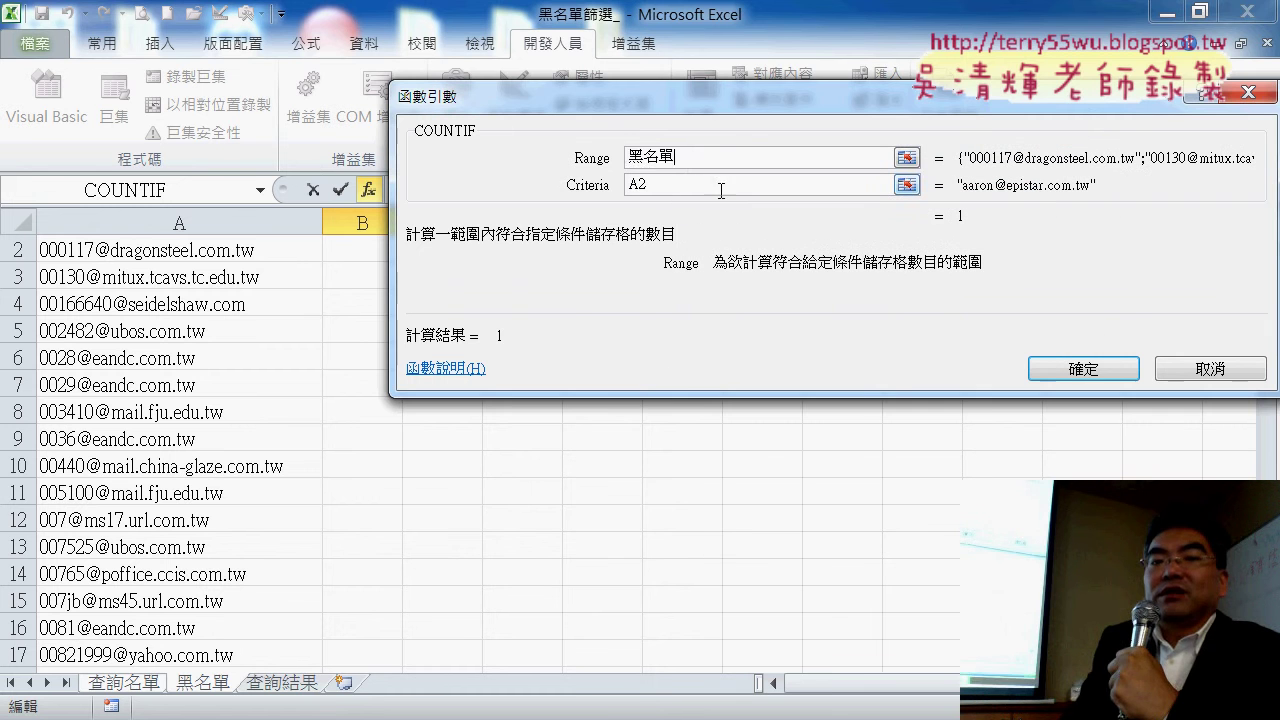
double_click(677, 155)
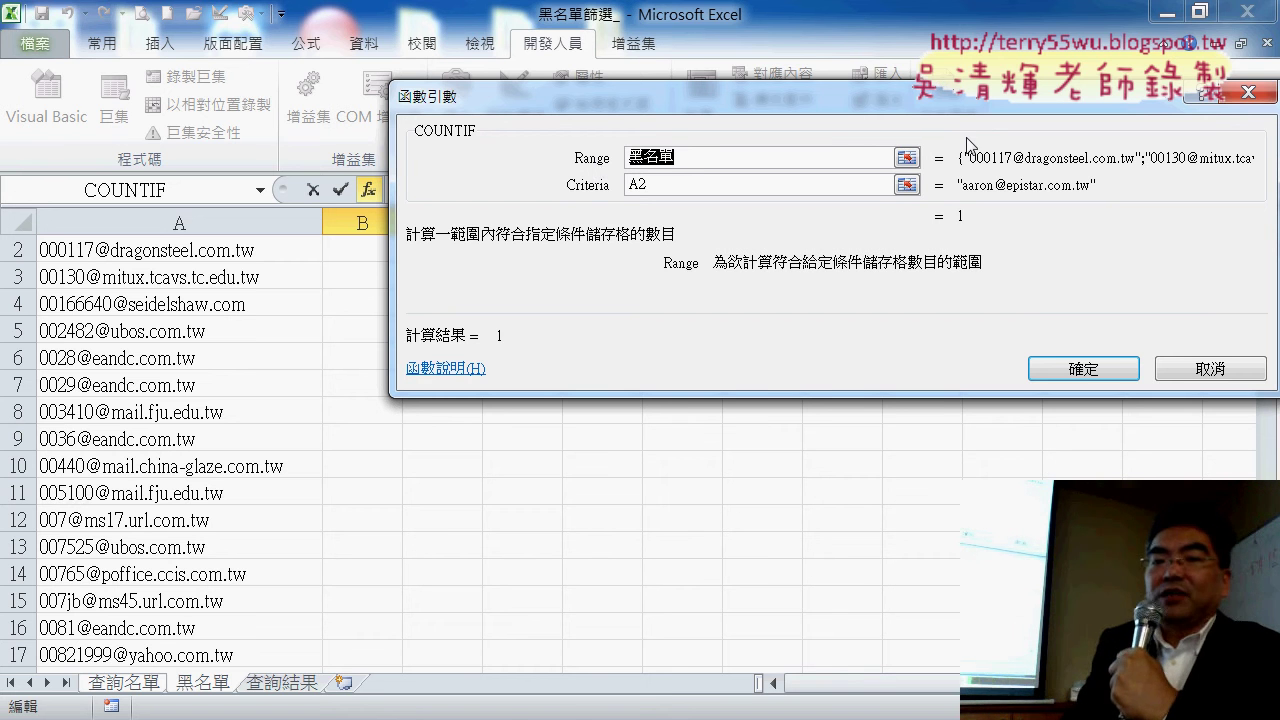
left_click(1086, 376)
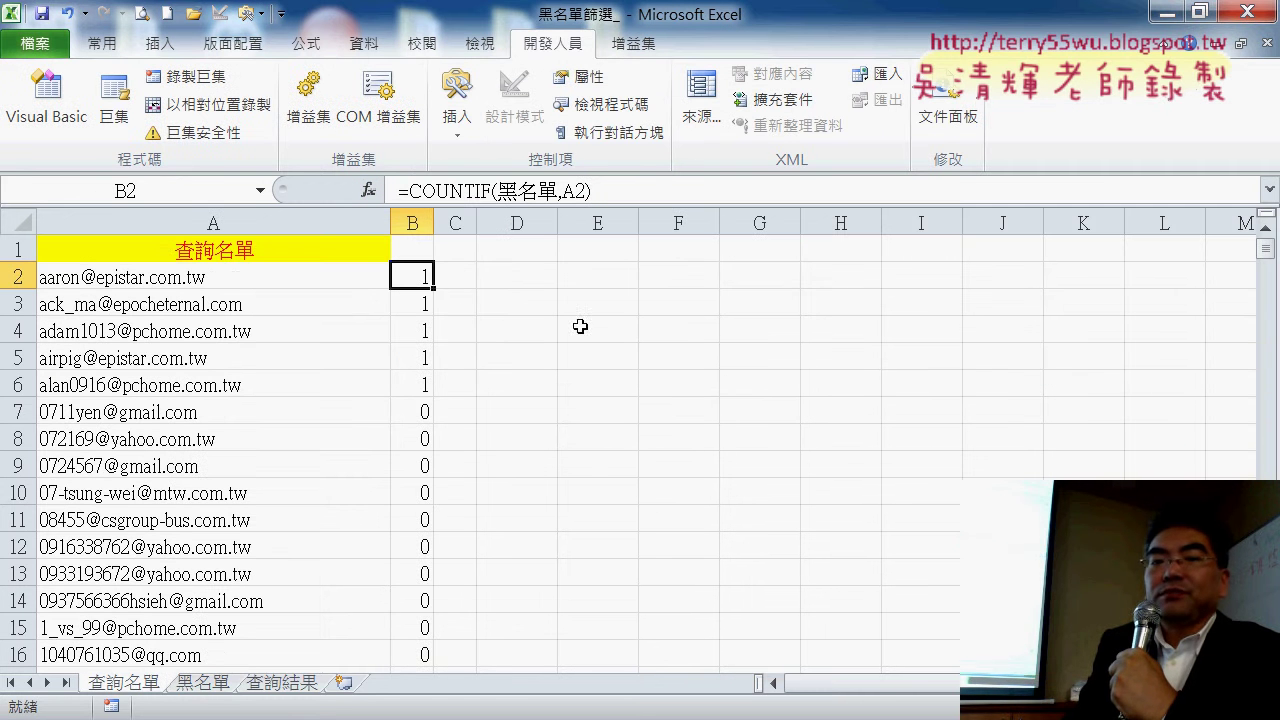
Fill =COUNTIF(黑名單,A2) down column B, then select header cell B1
double_click(433, 289)
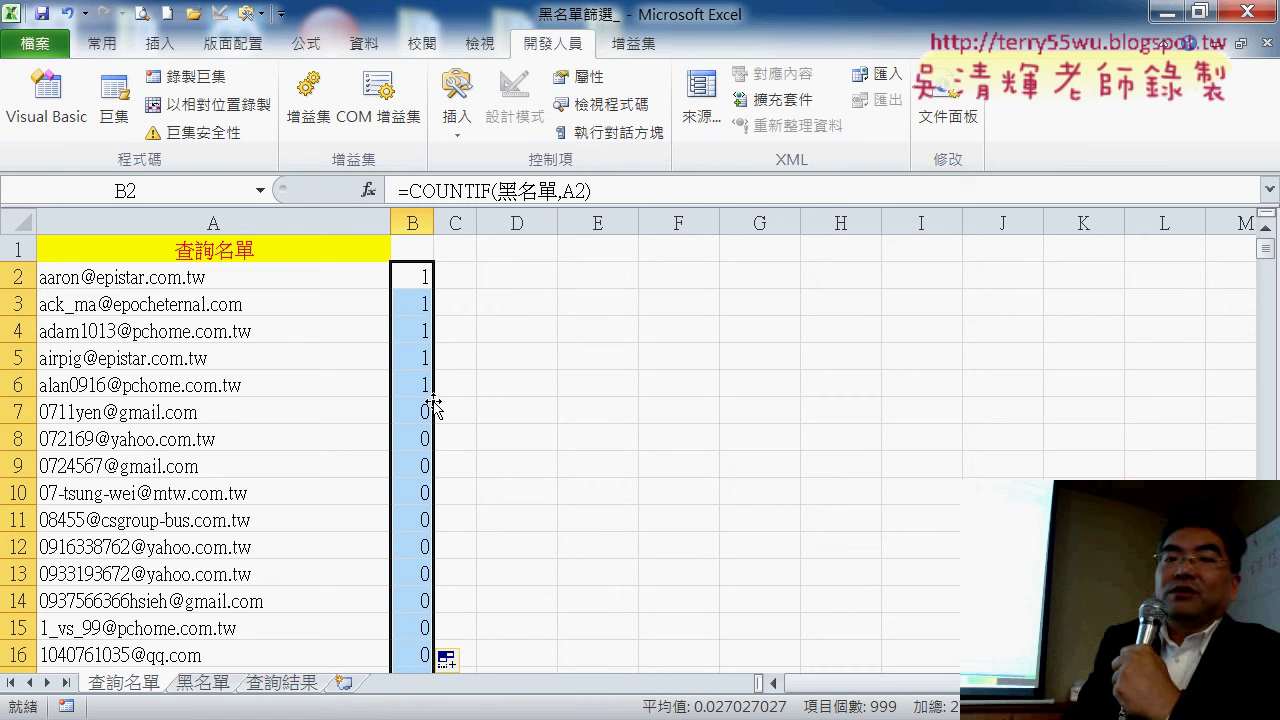
left_click(420, 255)
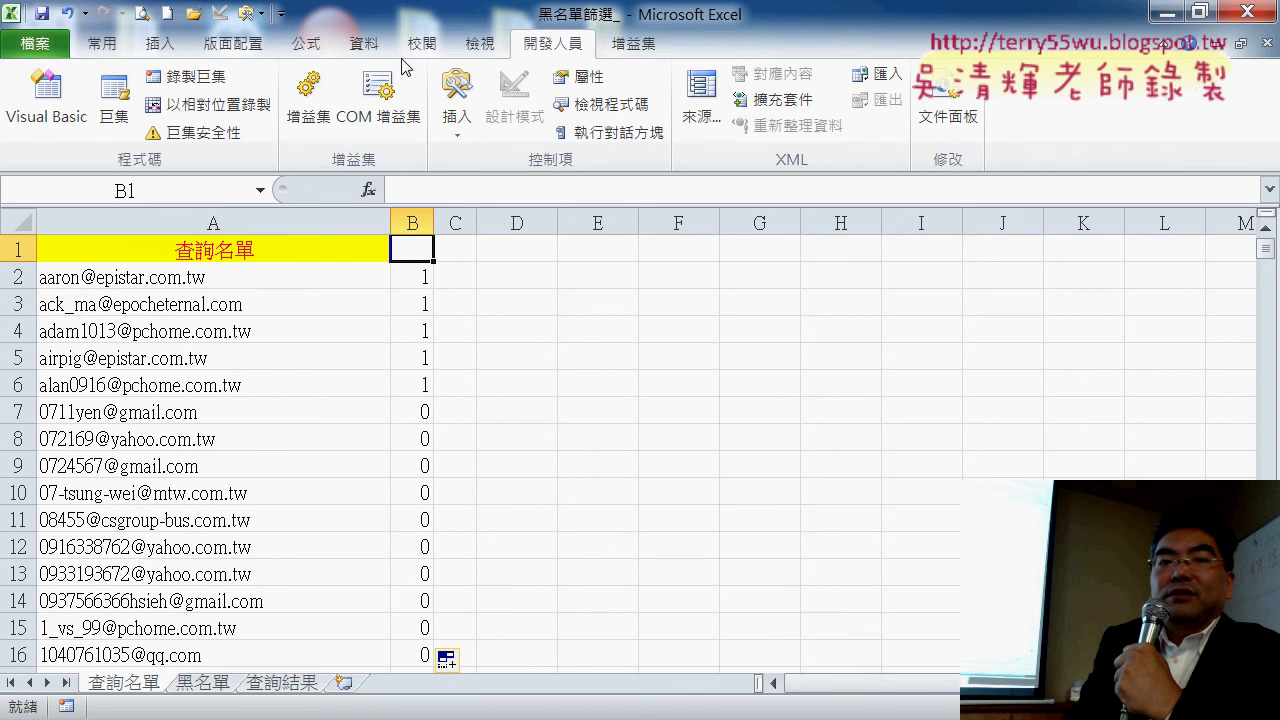
Turn on the Data filter and show only column B value 1, leaving 27 of 999 rows
left_click(366, 45)
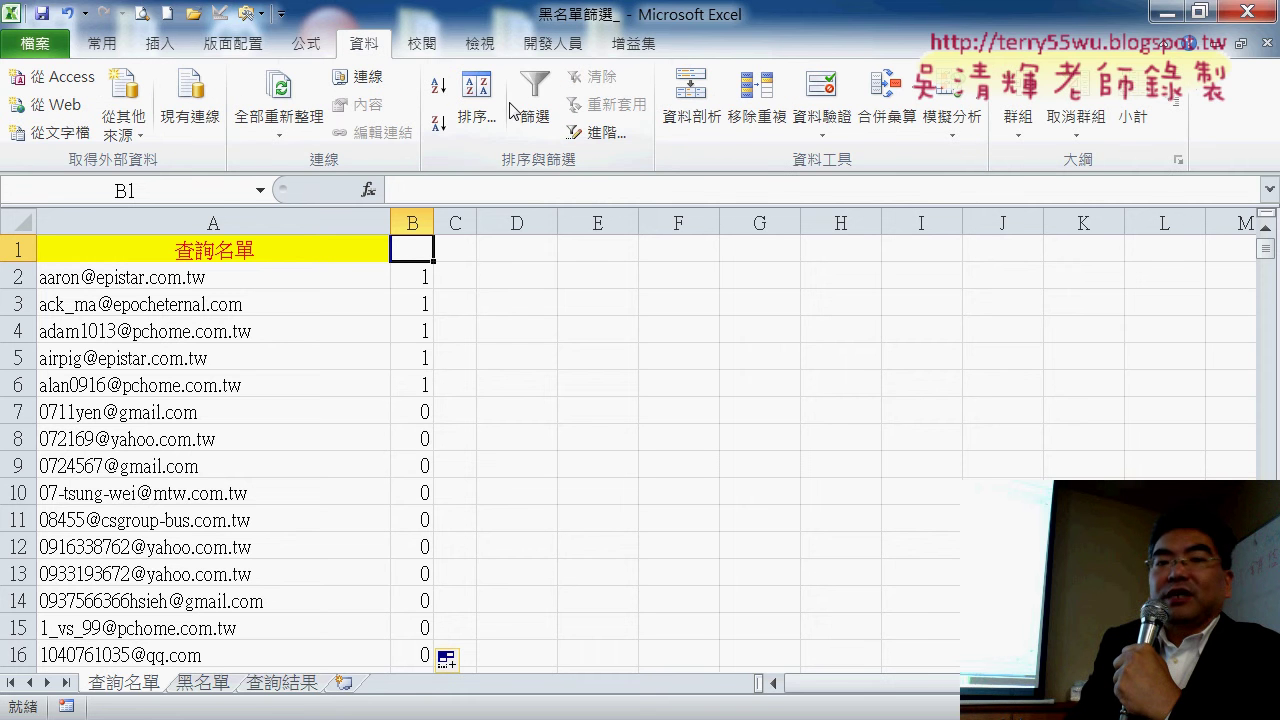
left_click(539, 106)
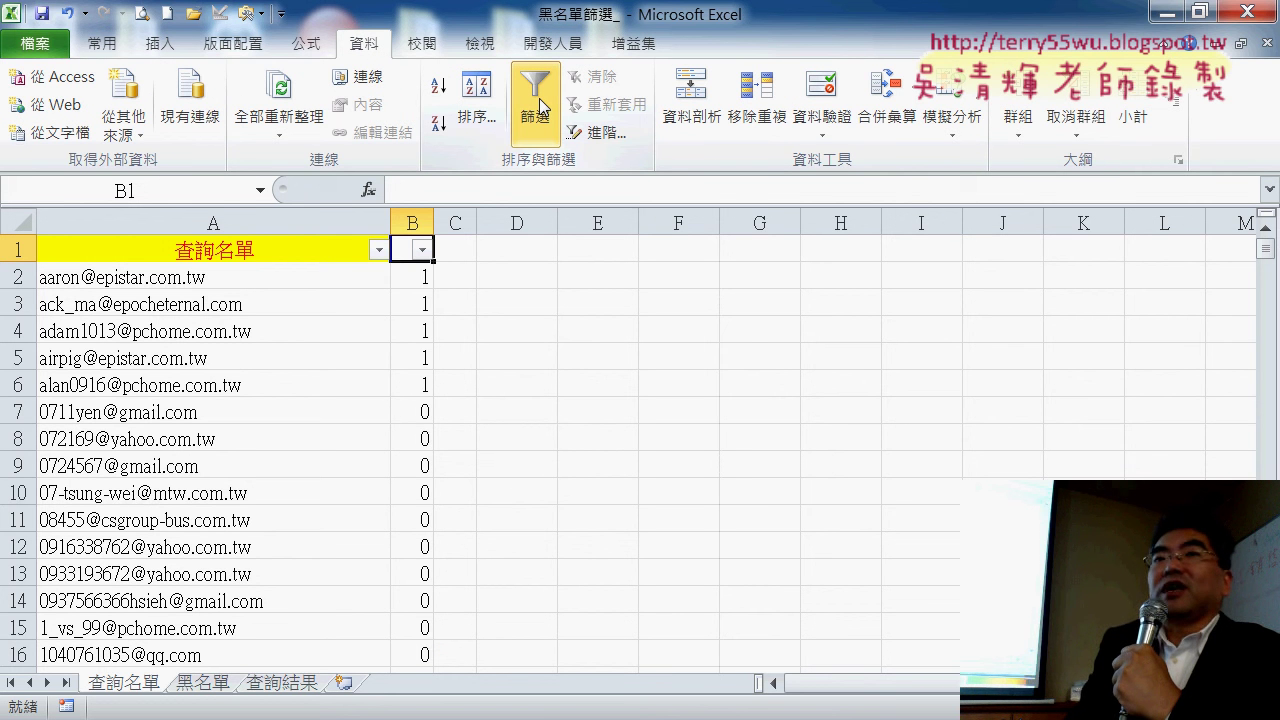
left_click(423, 253)
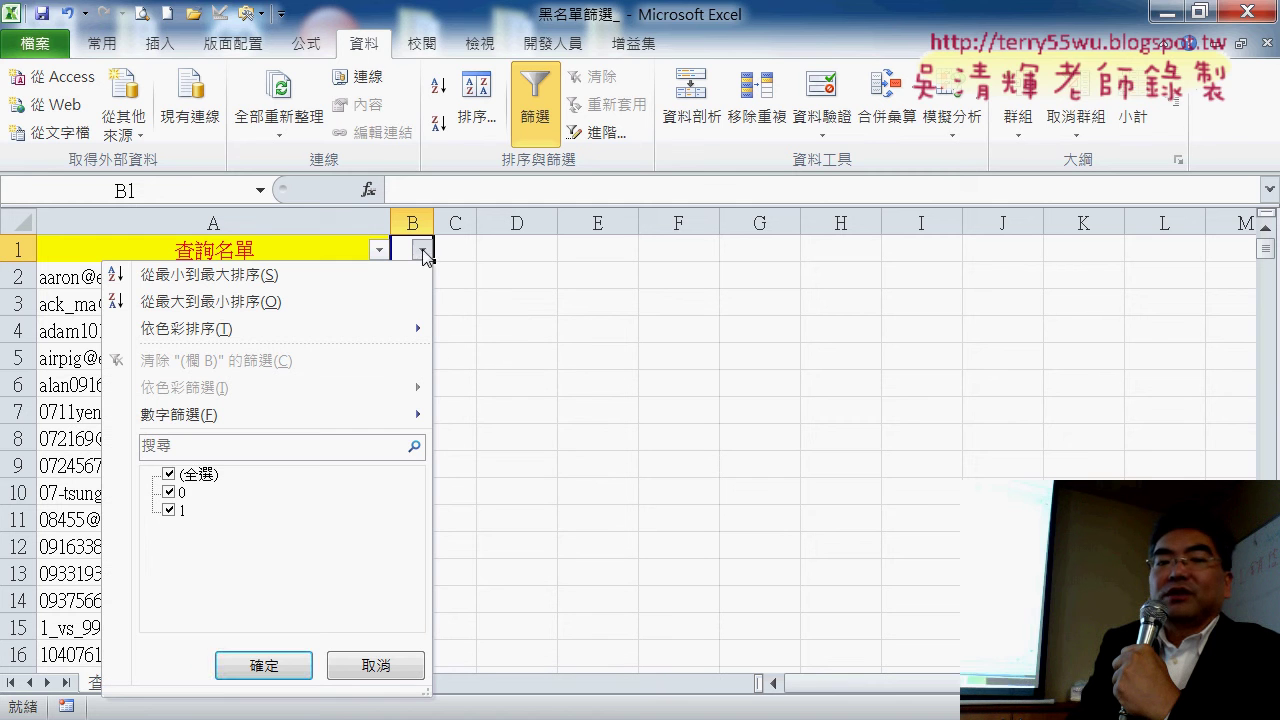
left_click(168, 494)
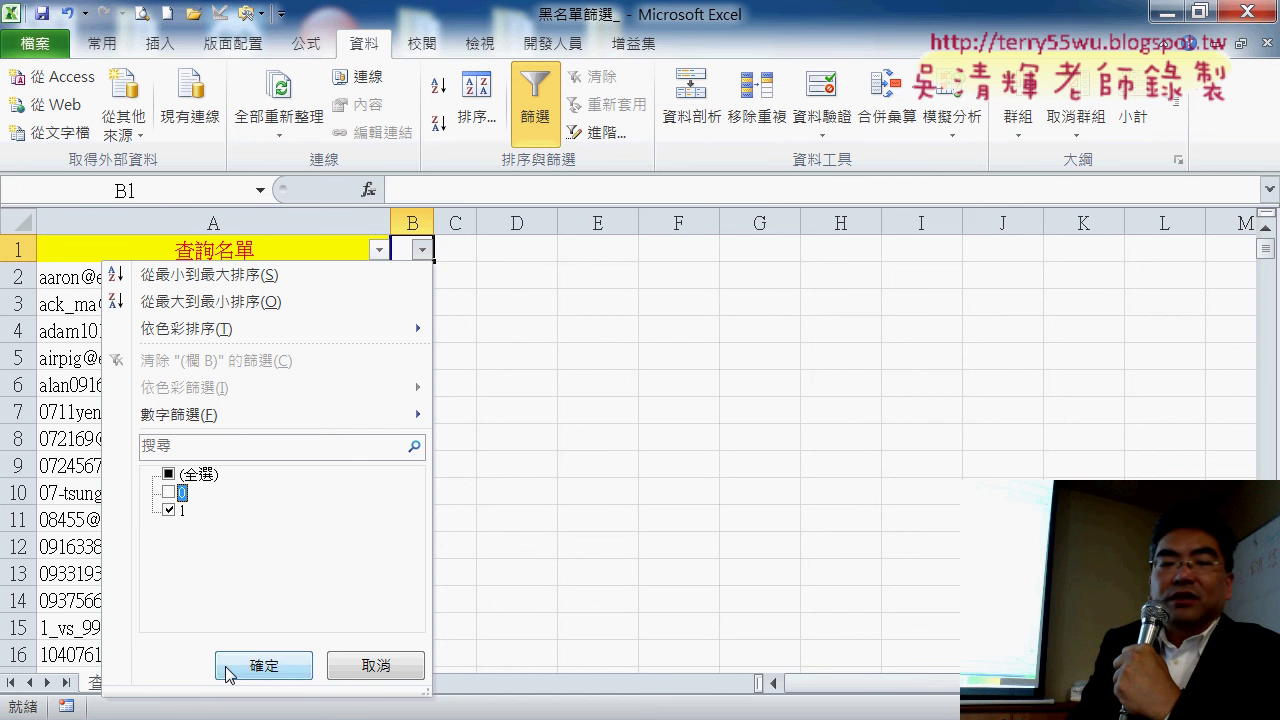
left_click(255, 668)
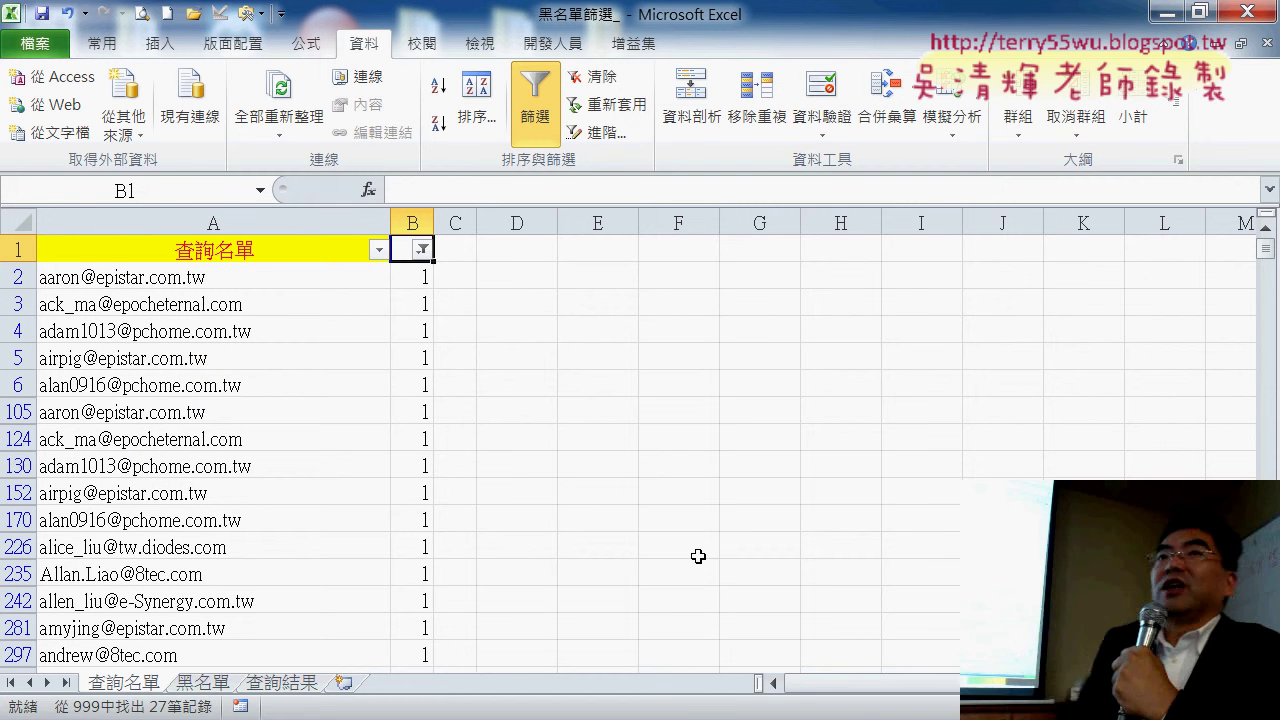
left_click(315, 282)
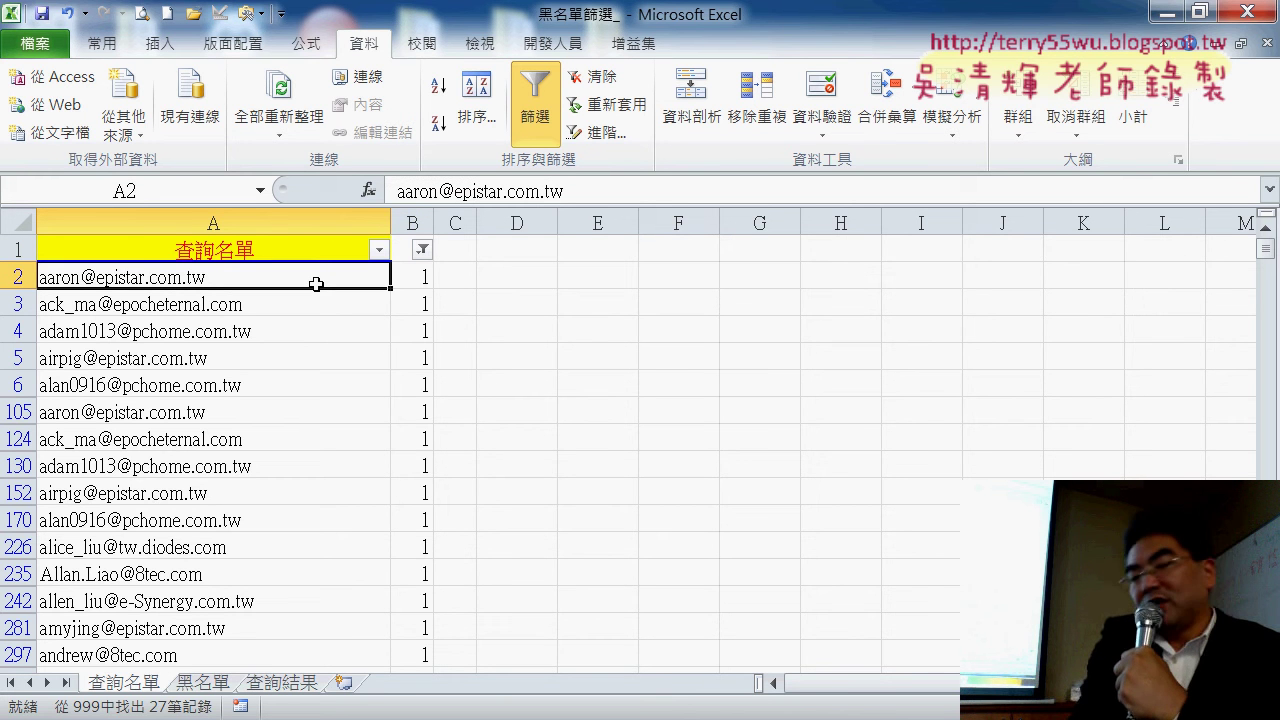
Copy the filtered addresses in column A and paste them into 查詢結果 starting at cell A1
key("ctrl+shift+Down")
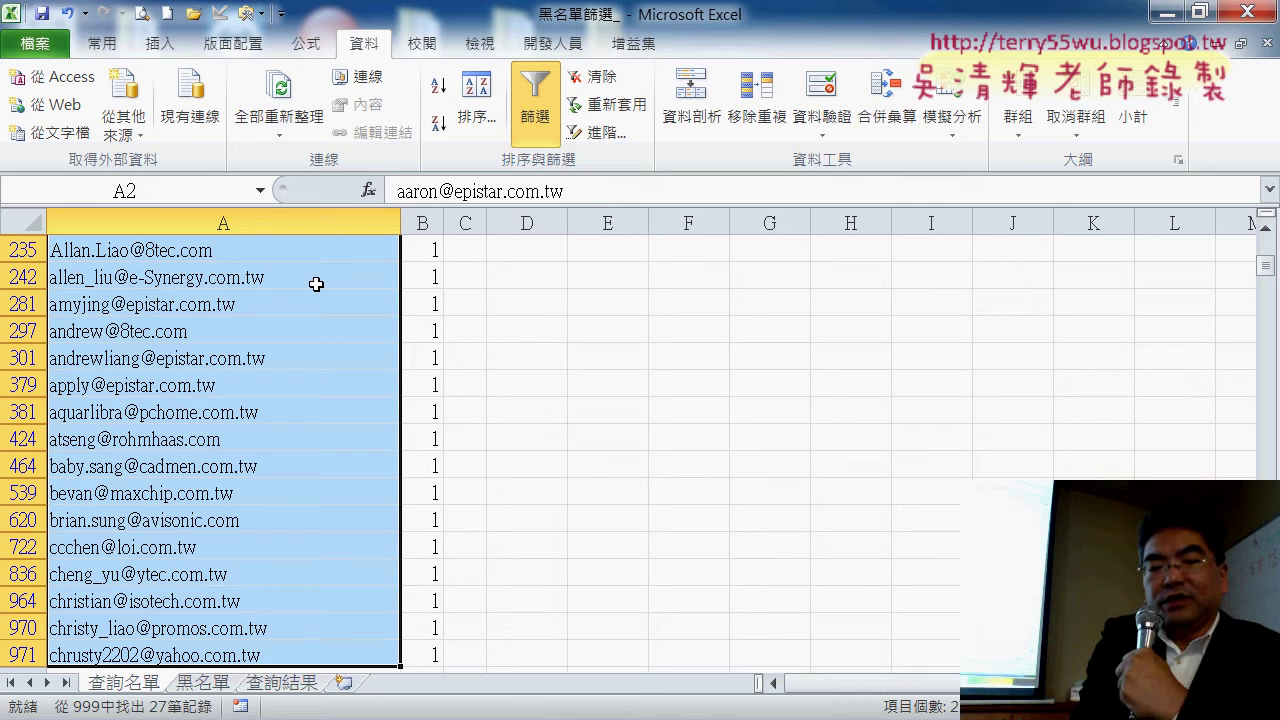
key("ctrl+c")
left_click(273, 685)
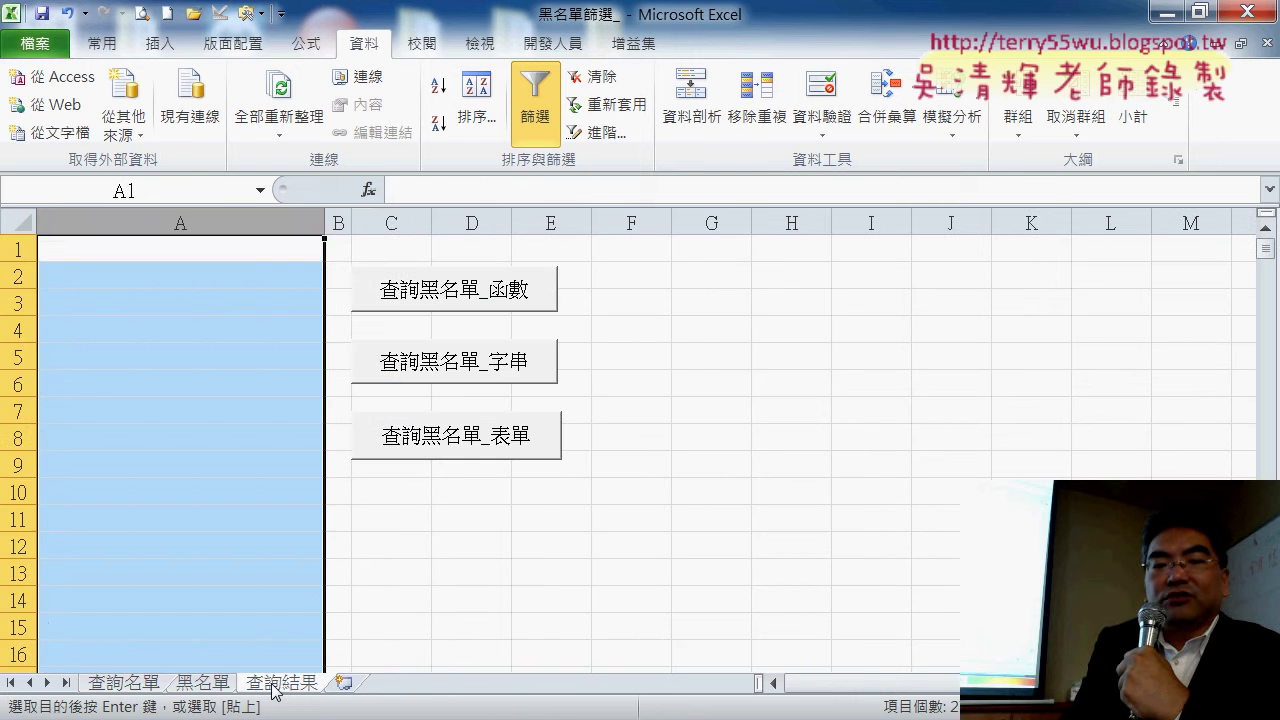
left_click(214, 250)
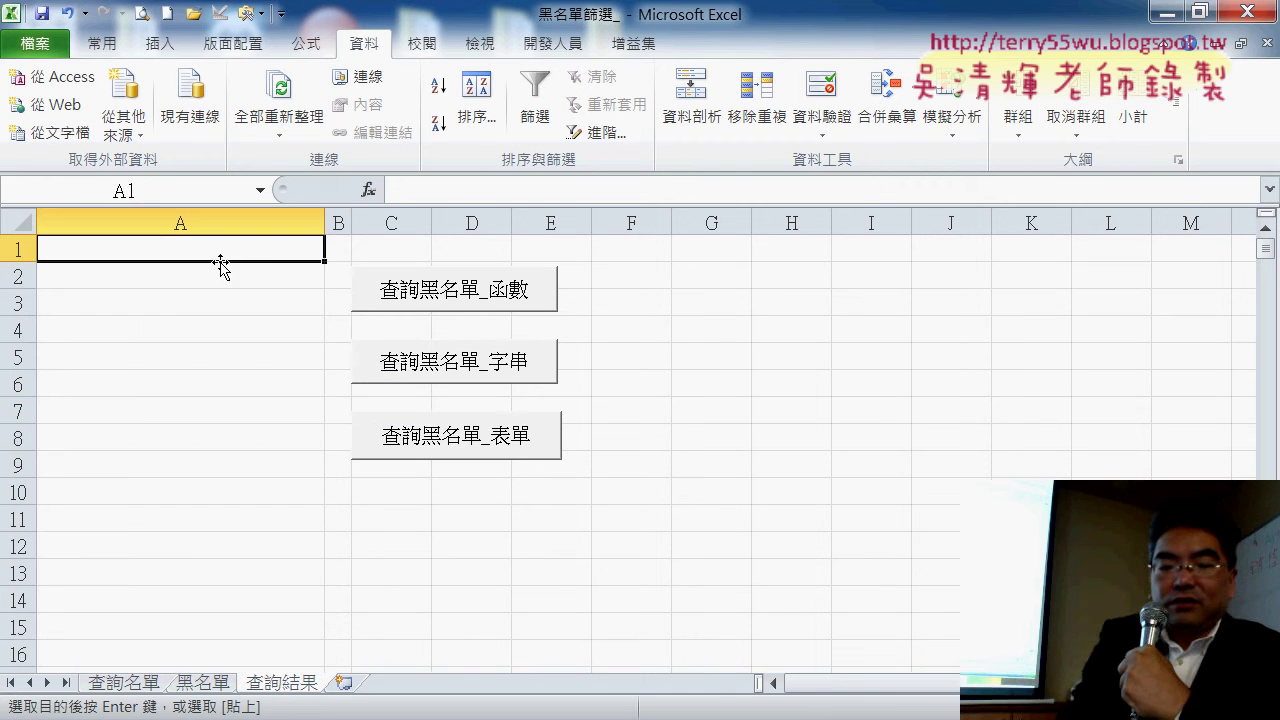
key("ctrl+v")
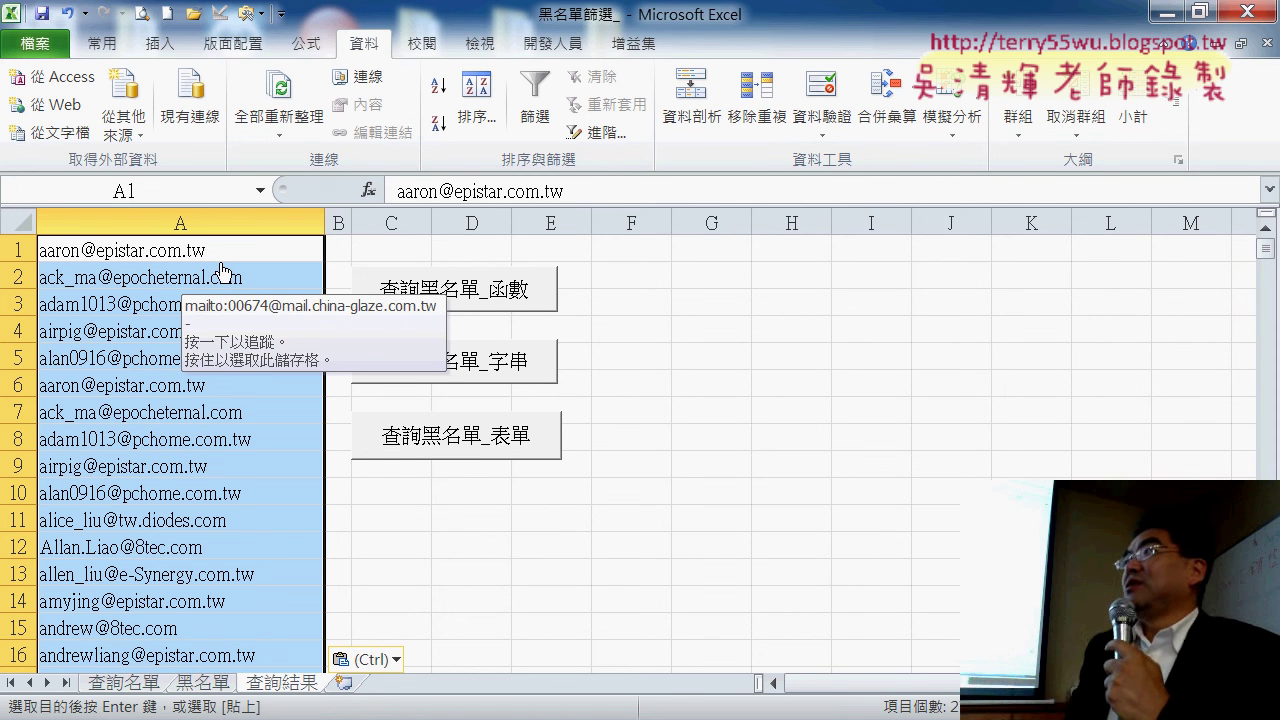
Turn off the AutoFilter on 查詢名單 so every address shows with its 1 or 0 count
left_click(136, 692)
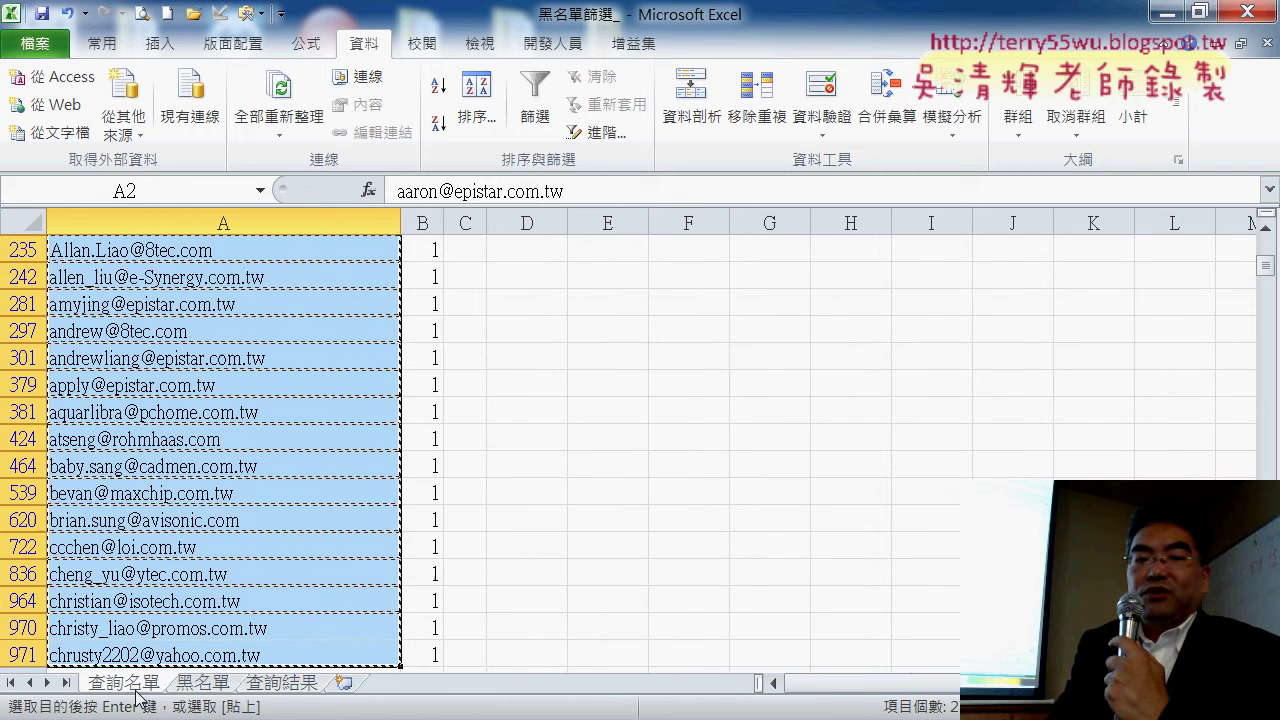
left_click(535, 100)
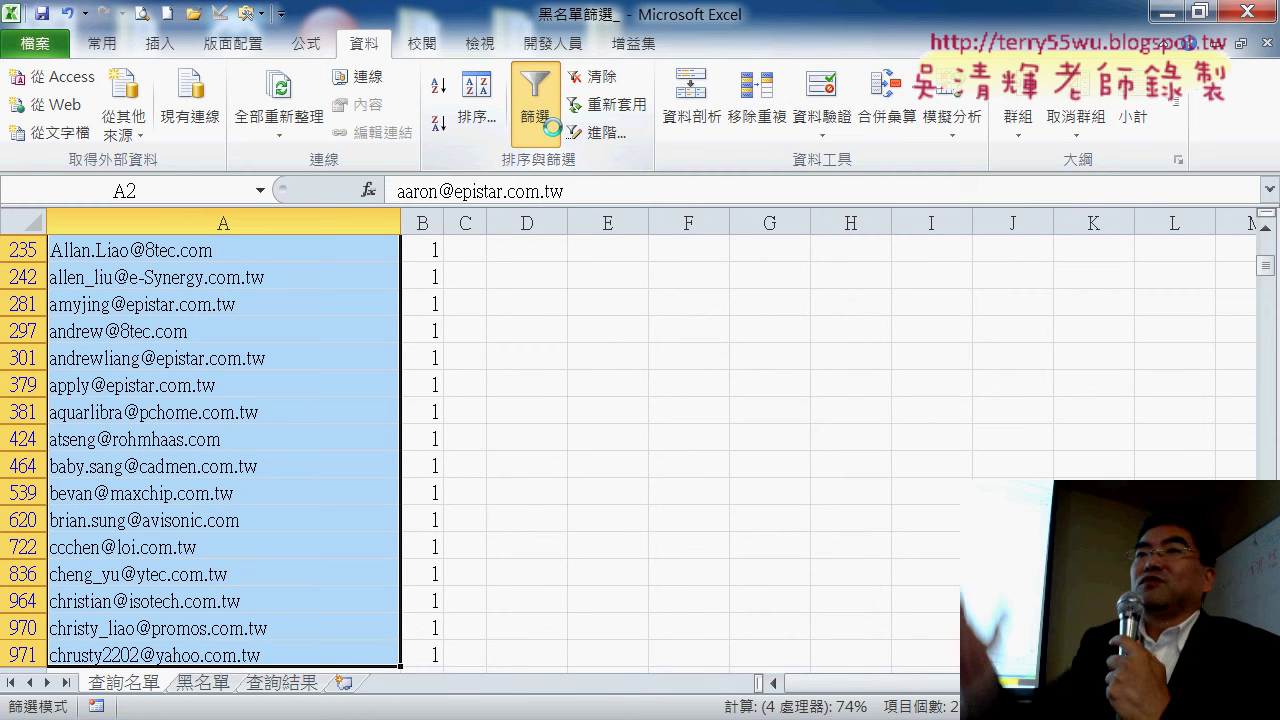
left_click(553, 128)
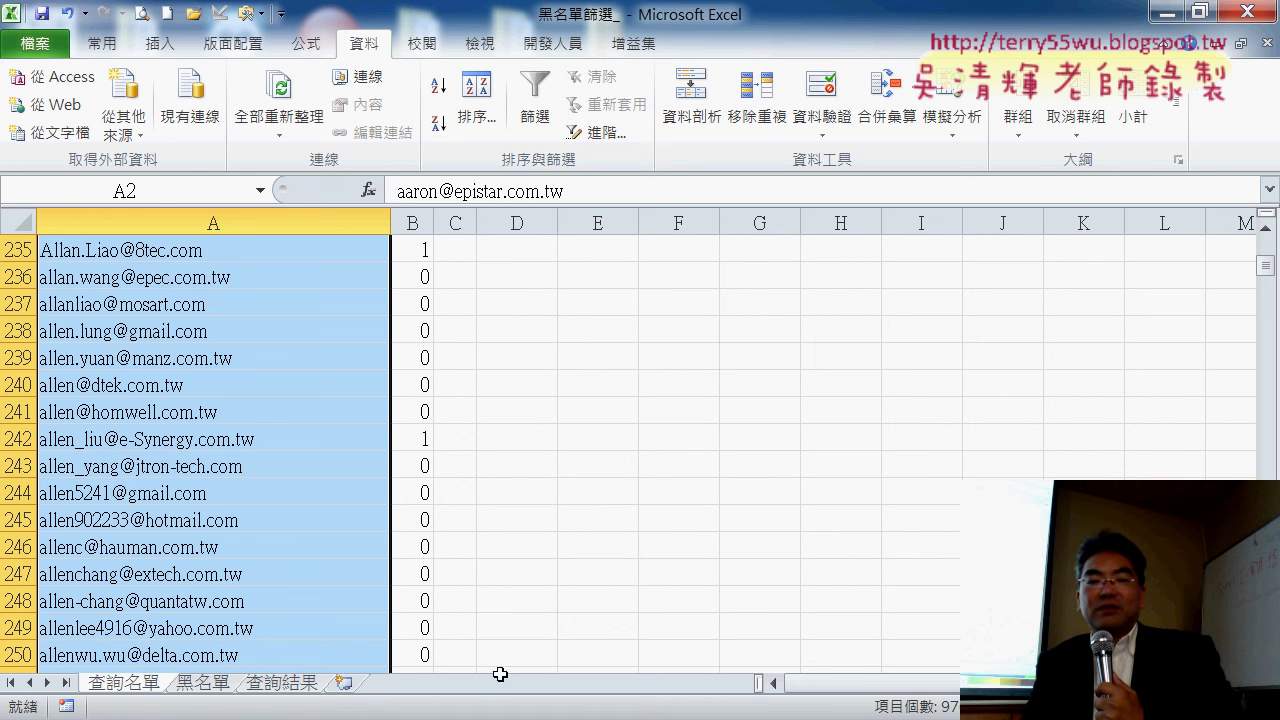
left_click(285, 683)
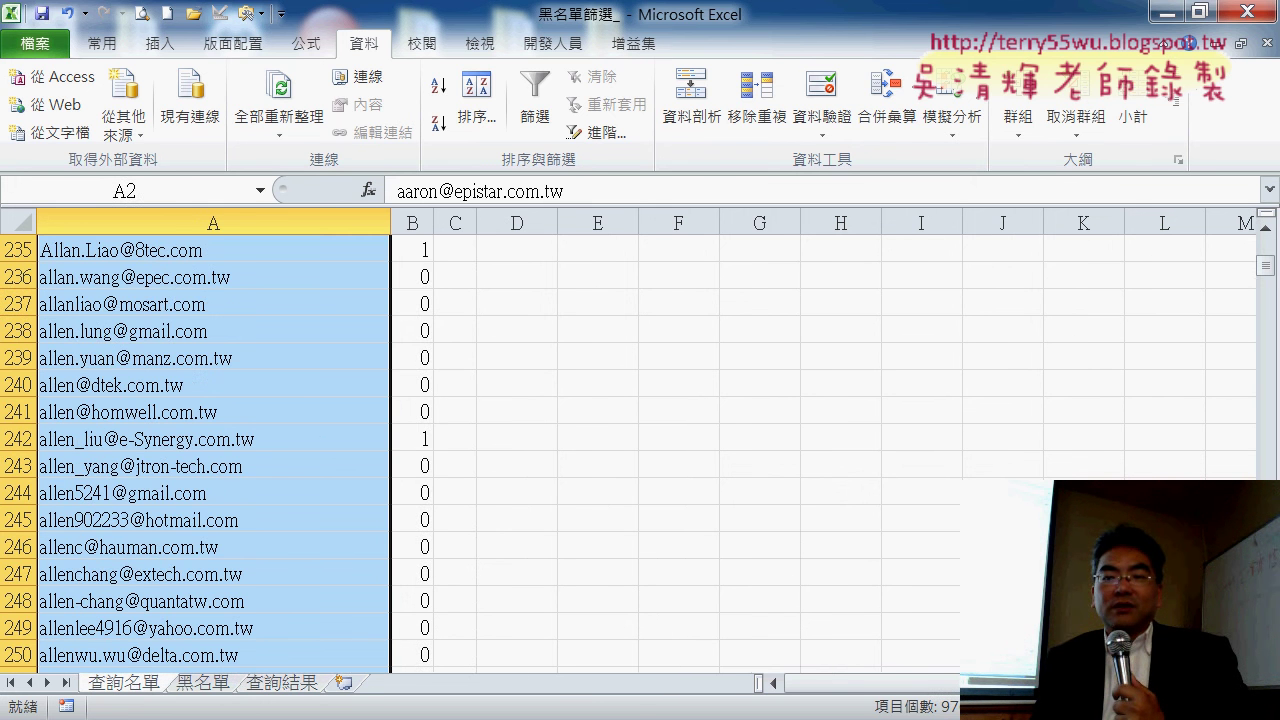
left_click_drag(1265, 265, 1265, 240)
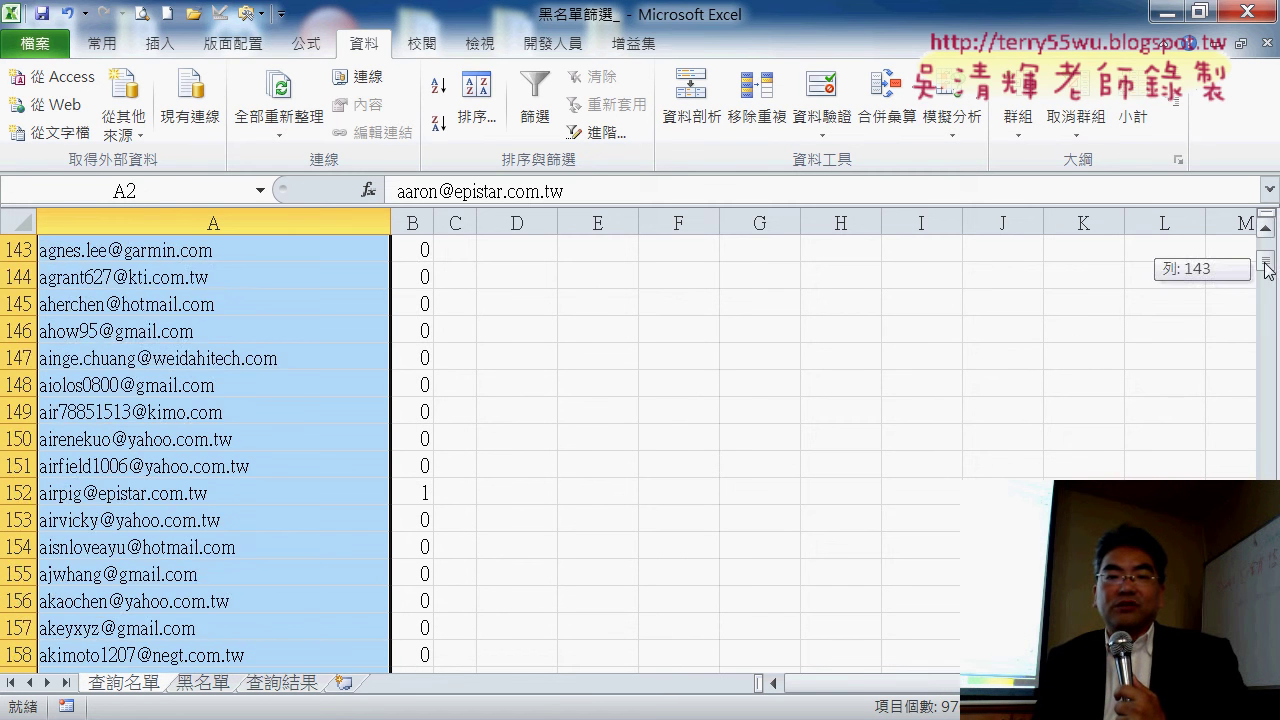
left_click(414, 278)
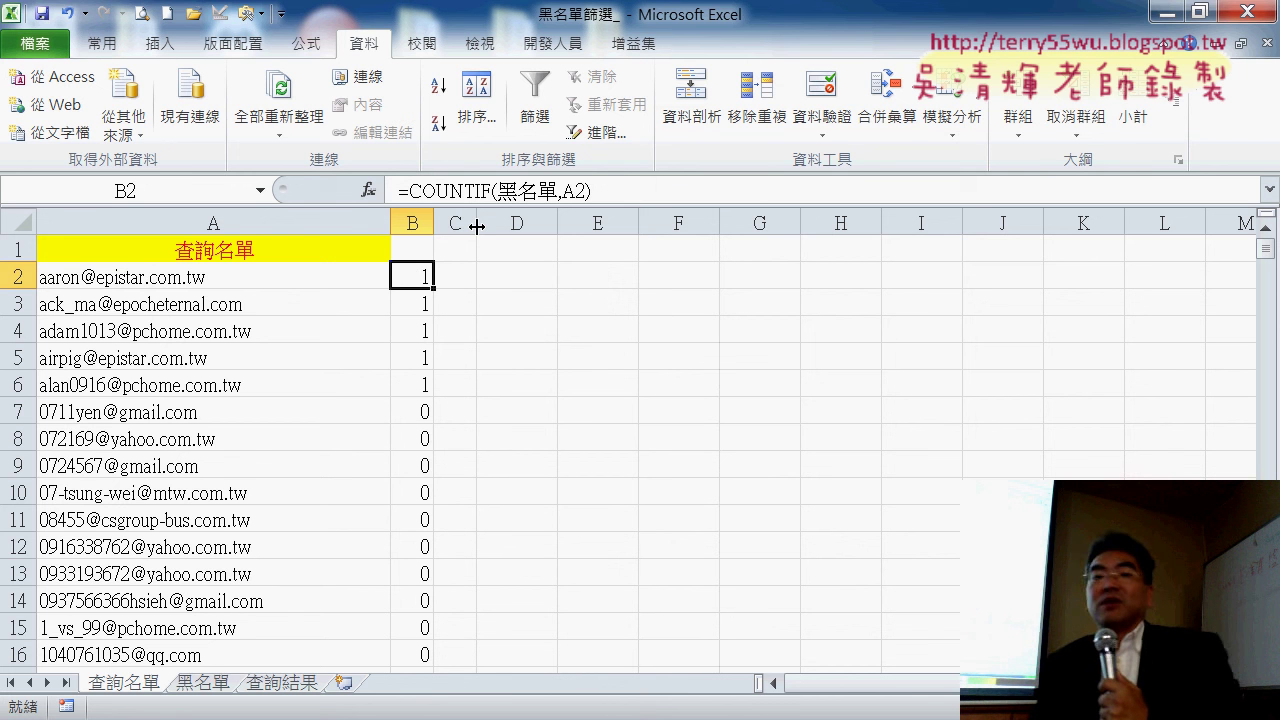
left_click(440, 190)
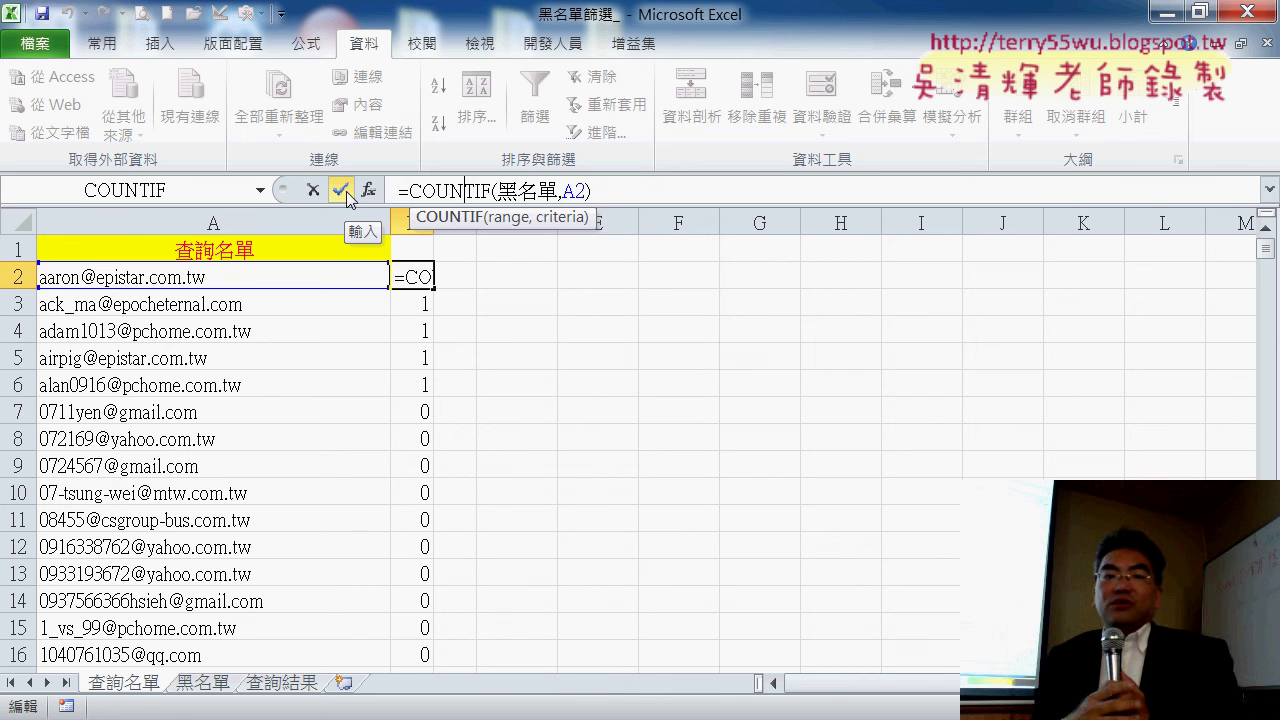
left_click(346, 192)
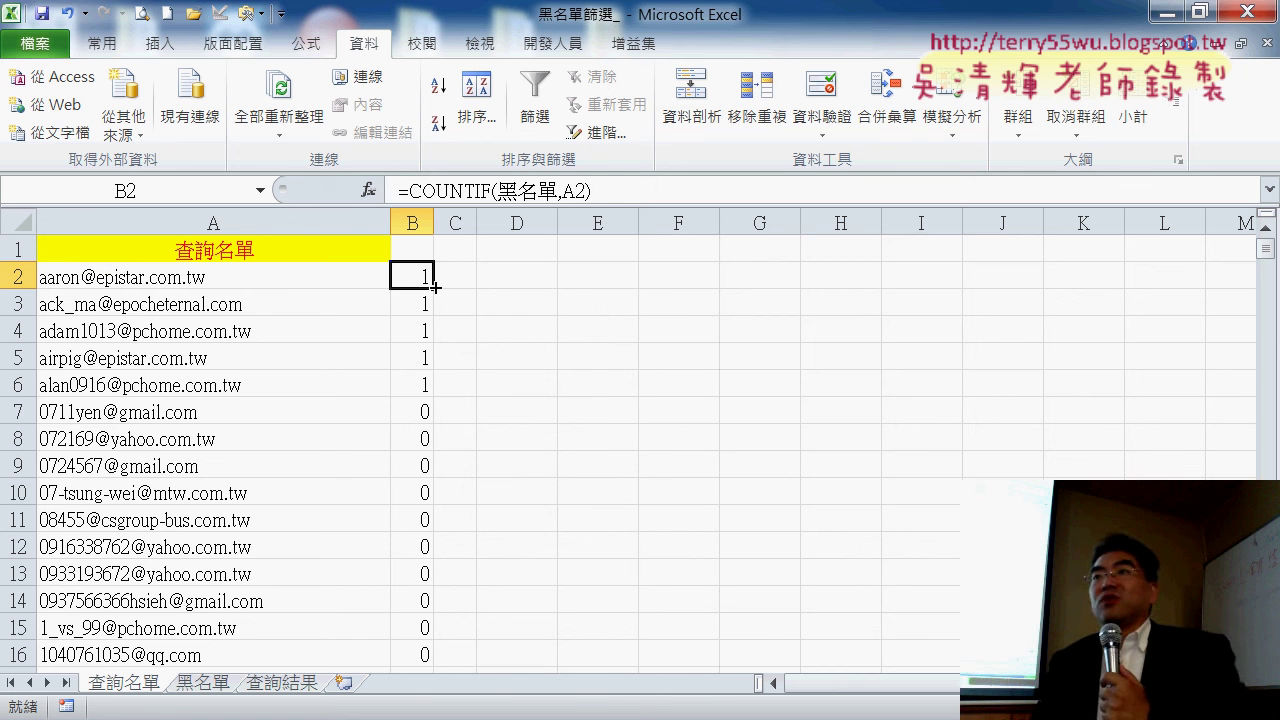
Show the 查詢結果 sheet with the pasted matching addresses in column A
left_click(291, 686)
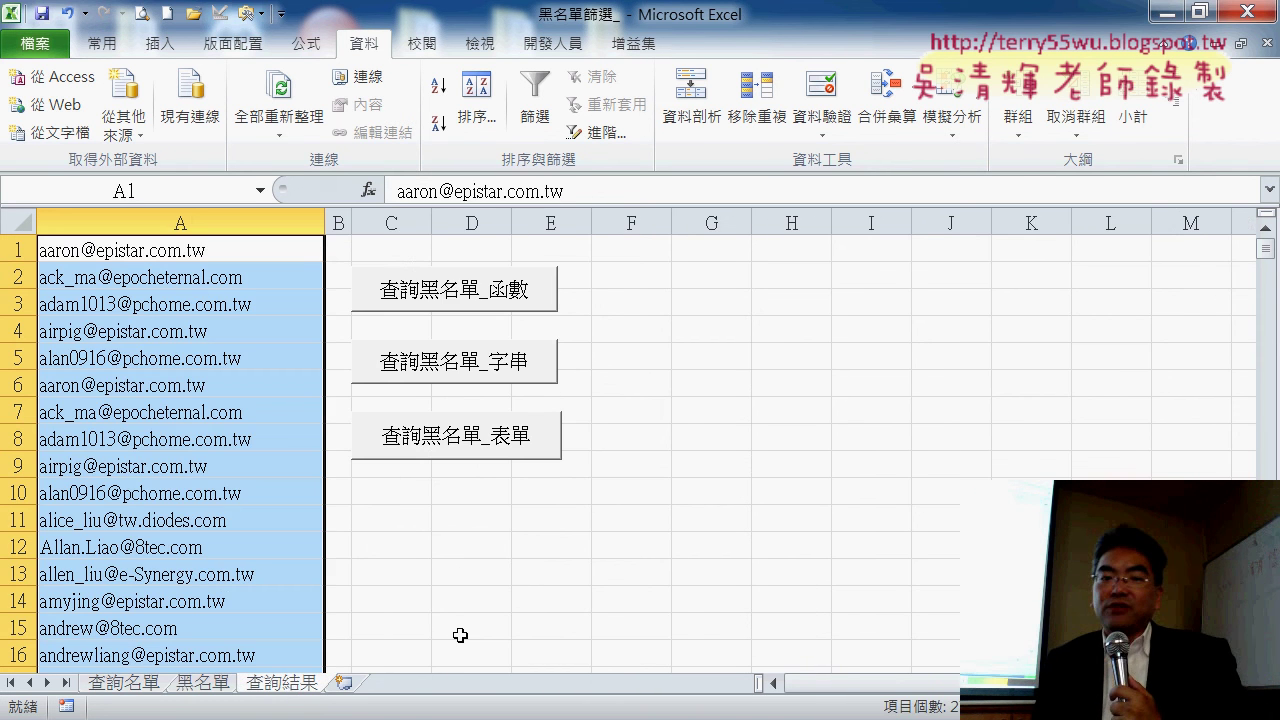